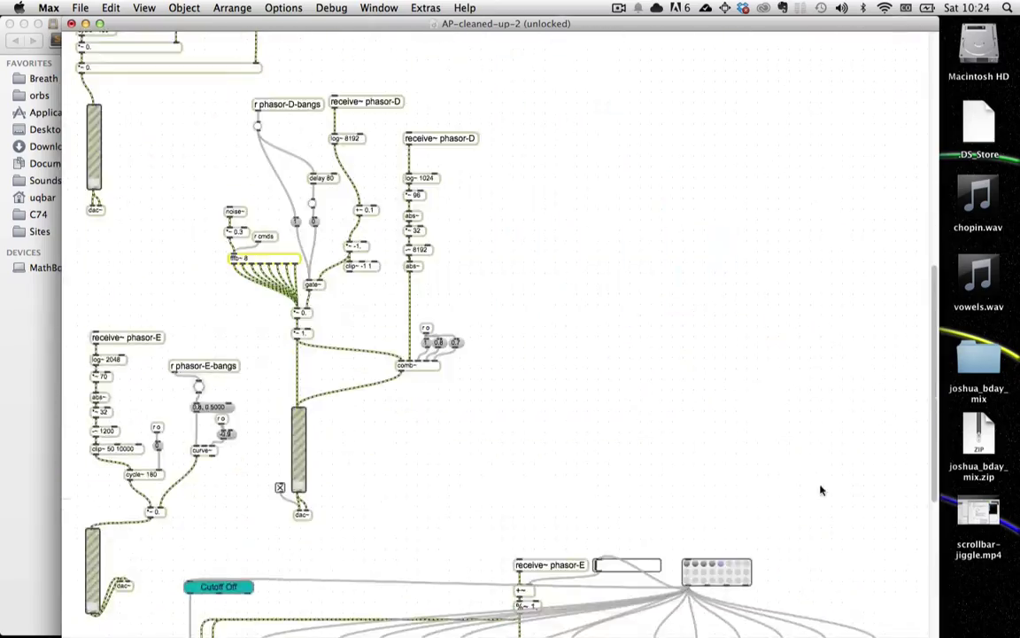
- Raise the A Curve dial of the phasor-C voice's oscillator to 19.29 and turn down that voice's output gain
scroll(619, 419, "up", 10)
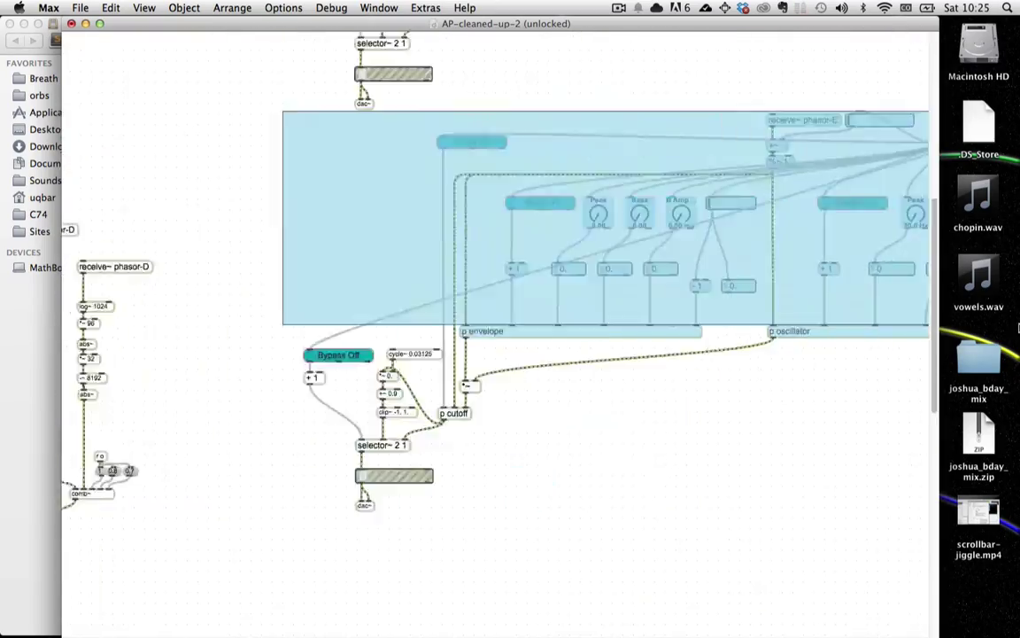
scroll(339, 375, "down", 10)
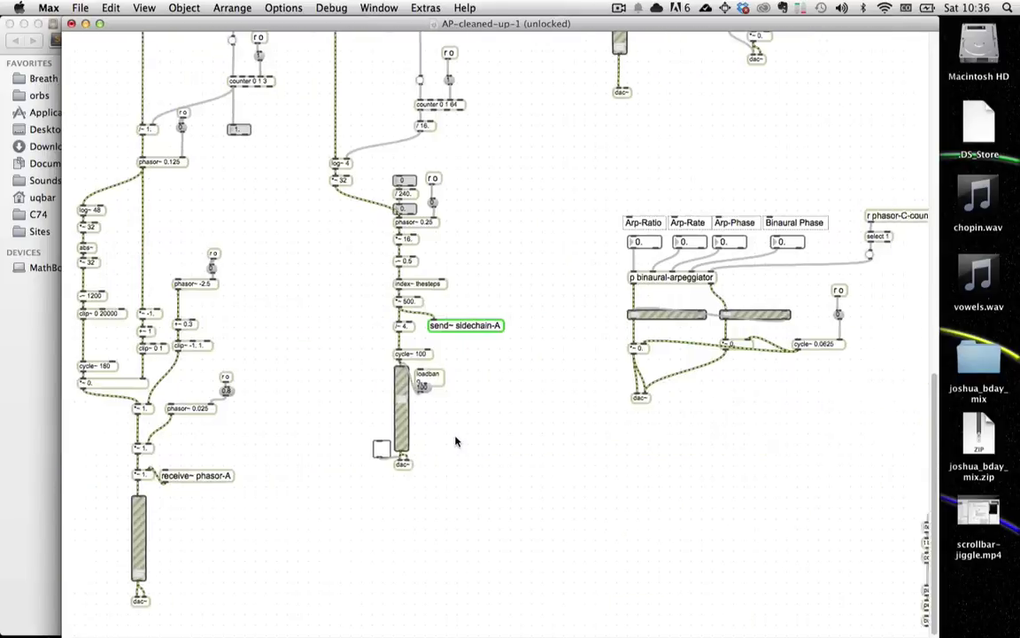
scroll(455, 439, "right", 10)
left_click(427, 508)
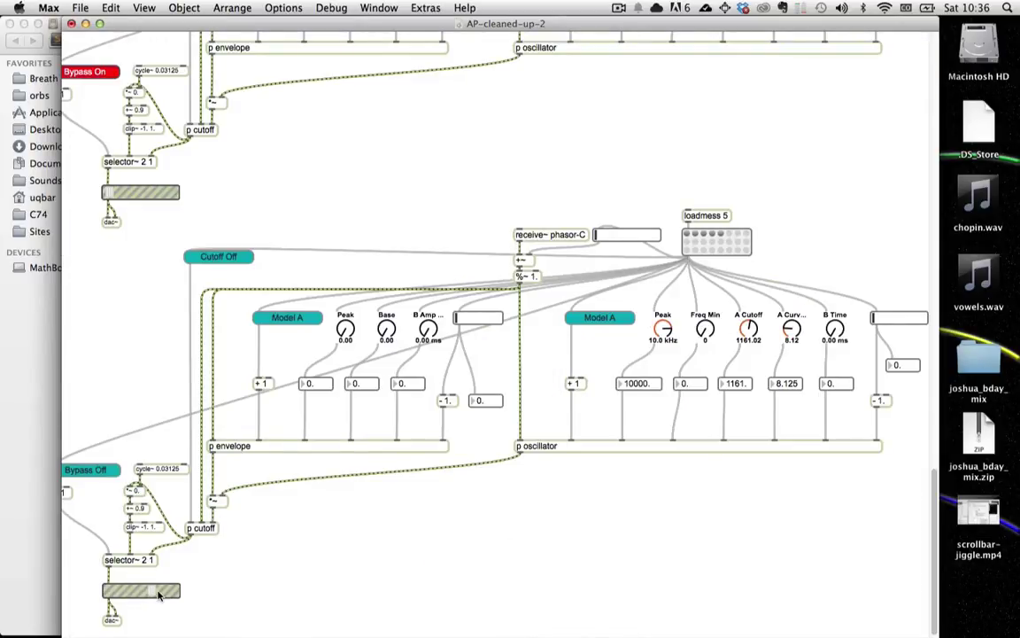
key("super+e")
key("super+e")
mouse_move(792, 329)
left_mouse_down()
mouse_move(792, 339)
mouse_move(792, 317)
left_mouse_up()
left_click_drag(124, 595, 106, 595)
- Compare the rebuilt phasor-A and phasor-C voices with the original oscillator chains in AP-cleaned-up-1 and AP-cleaned-up-2
scroll(468, 516, "up", 8)
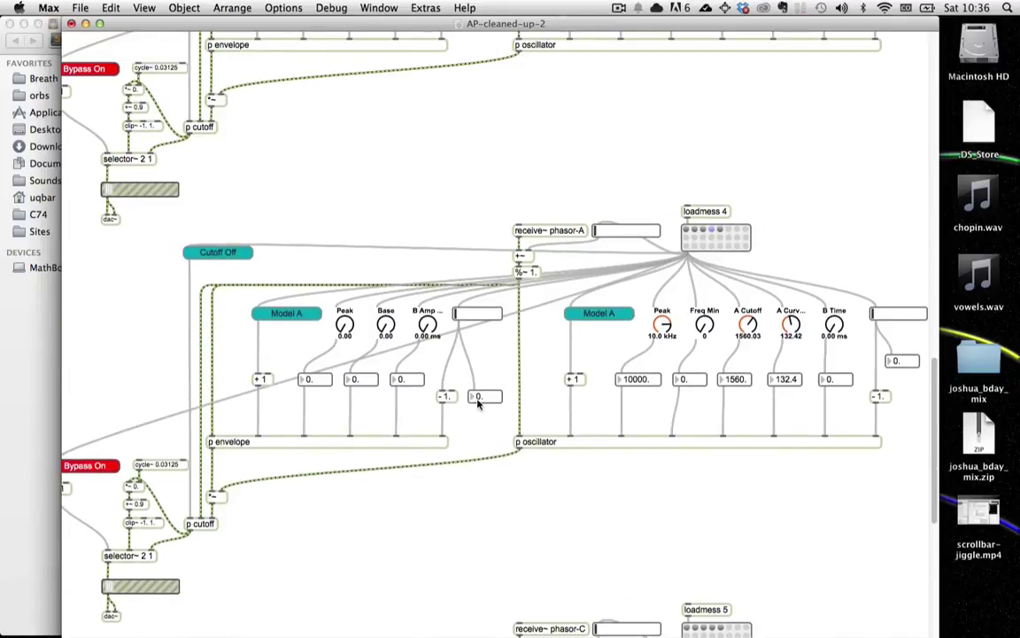
scroll(496, 527, "down", 5)
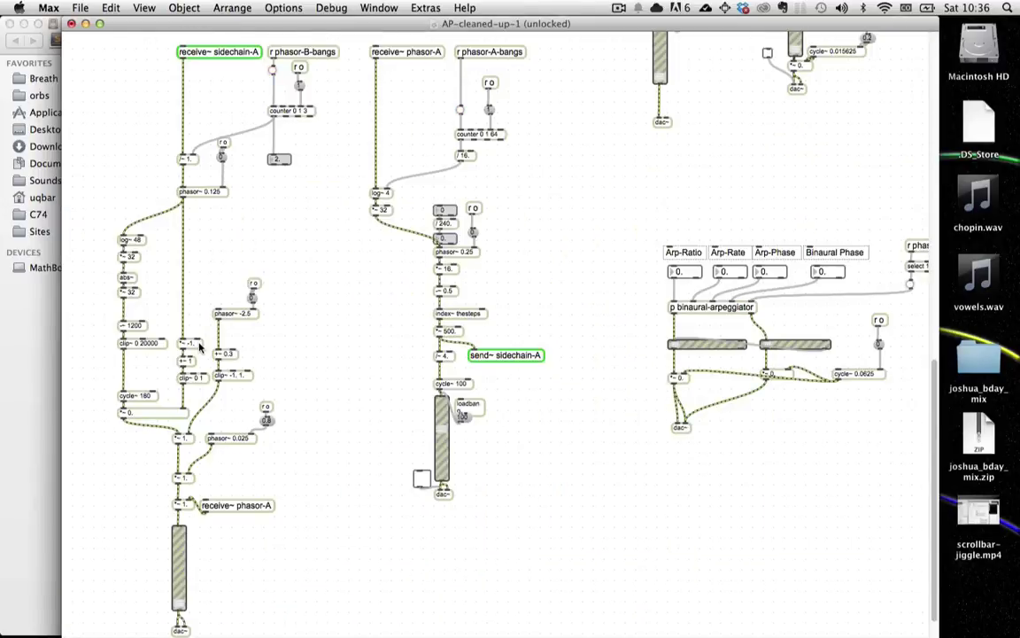
scroll(199, 346, "up", 12)
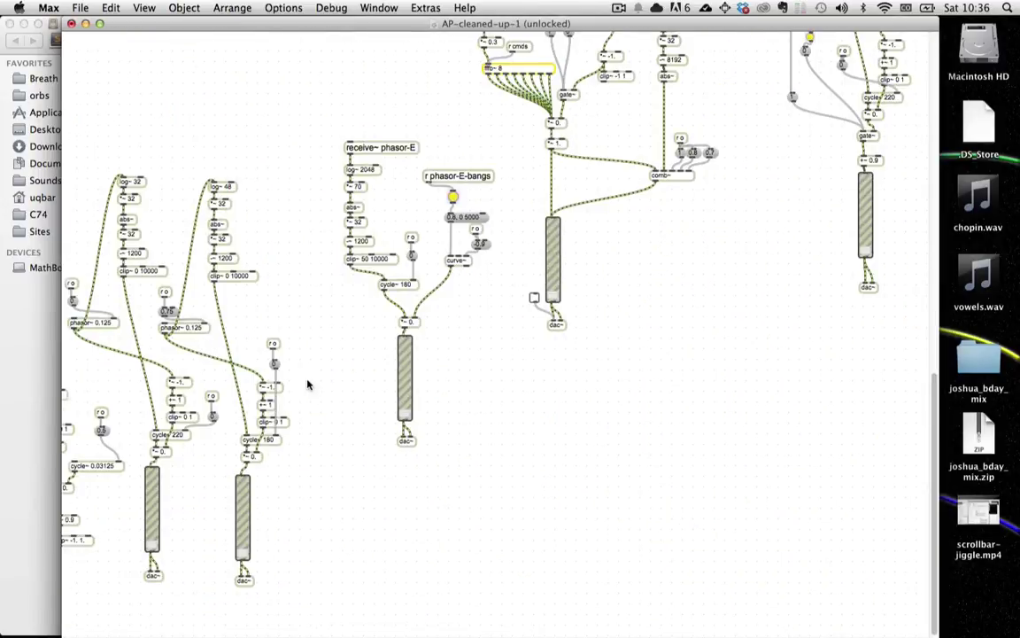
scroll(297, 377, "left", 5)
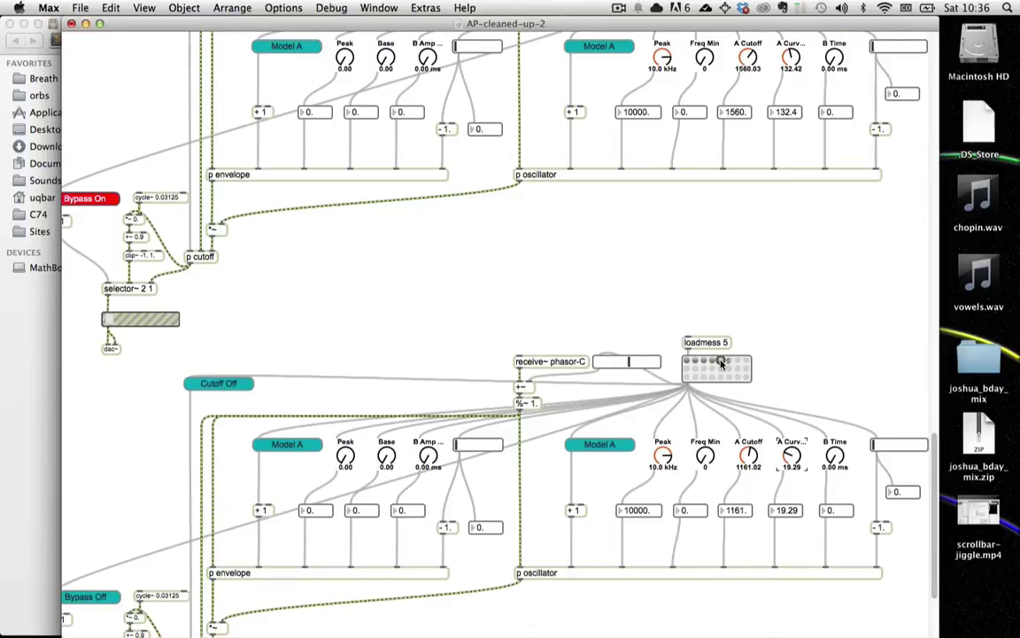
scroll(782, 294, "up", 5)
scroll(781, 297, "up", 2)
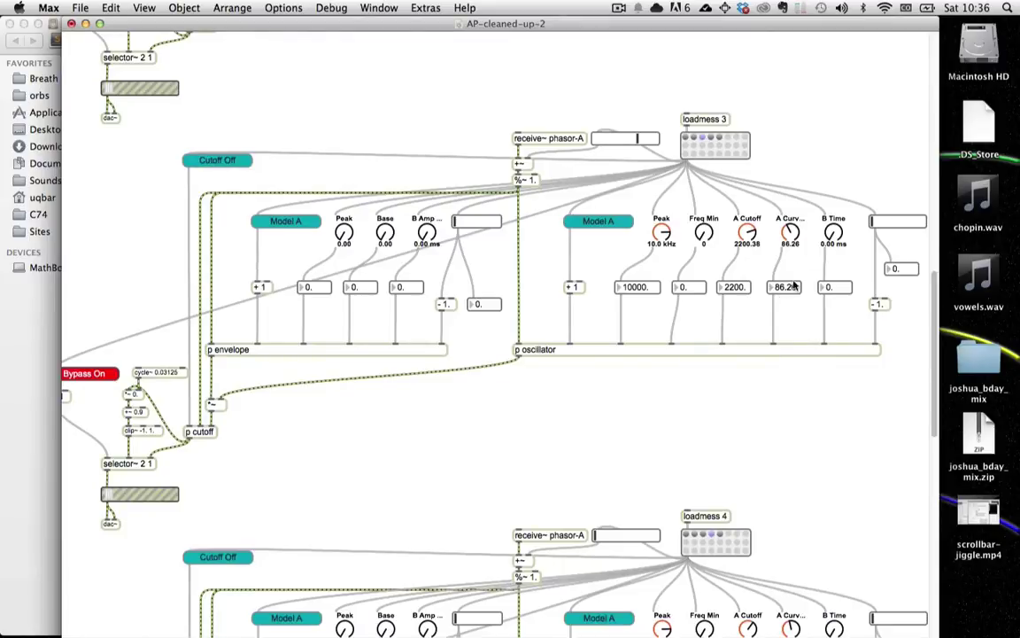
scroll(834, 216, "down", 10)
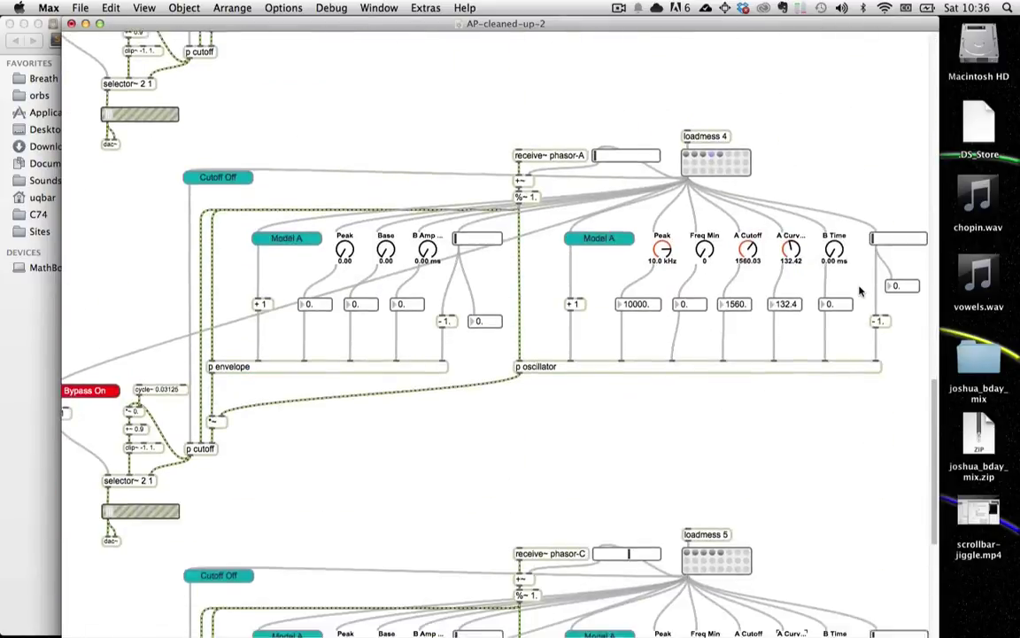
scroll(858, 290, "down", 10)
scroll(859, 290, "left", 15)
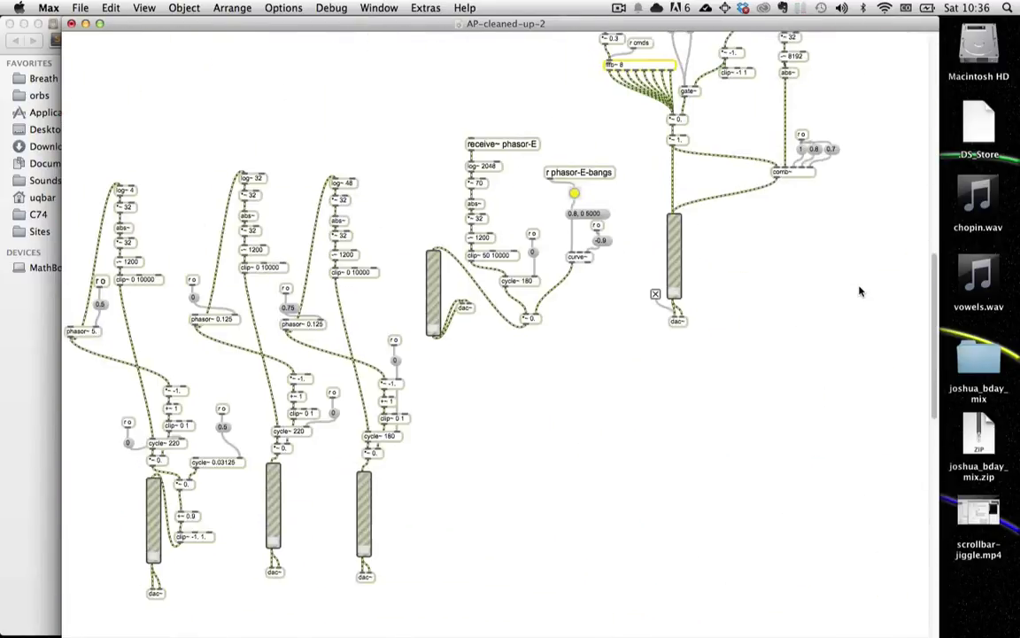
scroll(859, 291, "down", 10)
scroll(858, 290, "left", 15)
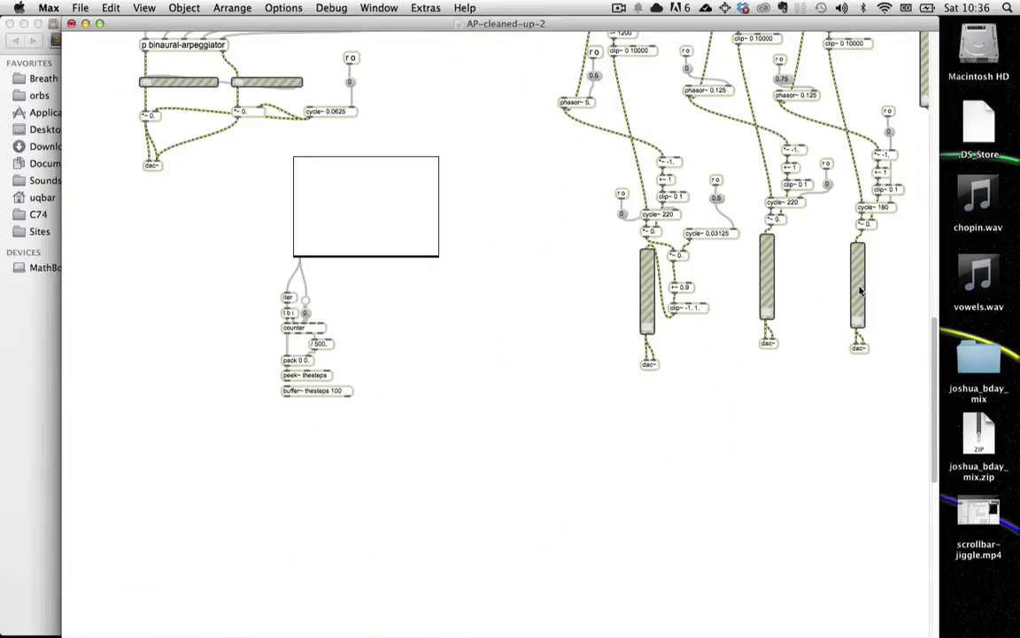
- Unlock AP-cleaned-up-2 and delete the three old oscillator chains starting at log~ 4, log~ 32 and log~ 48, including their gain sliders and dac~ objects
scroll(858, 291, "up", 10)
scroll(858, 291, "right", 10)
key("super+e")
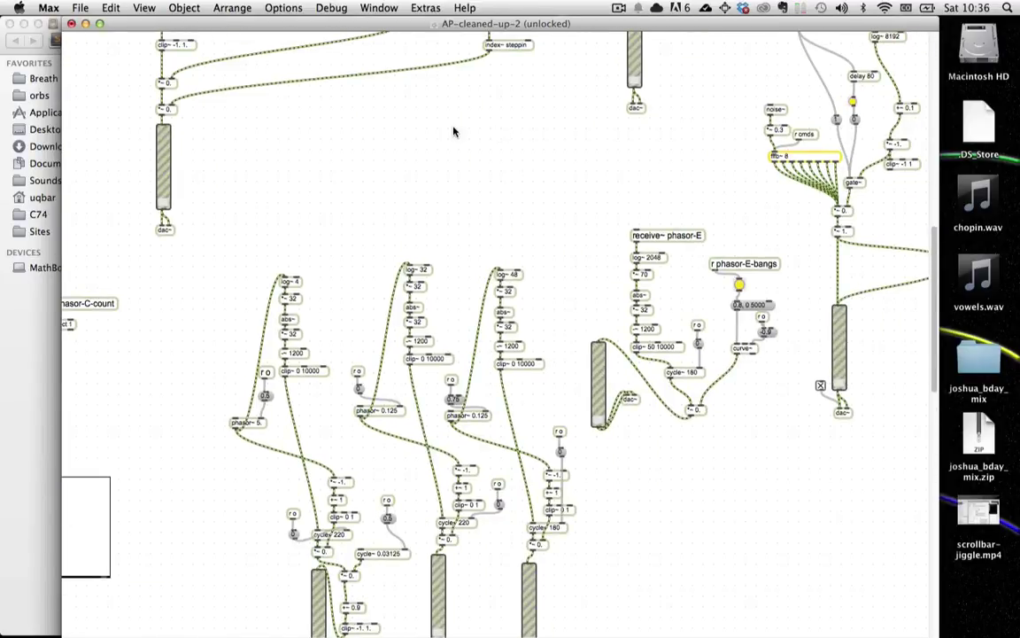
scroll(453, 131, "down", 5)
left_click_drag(220, 59, 576, 497)
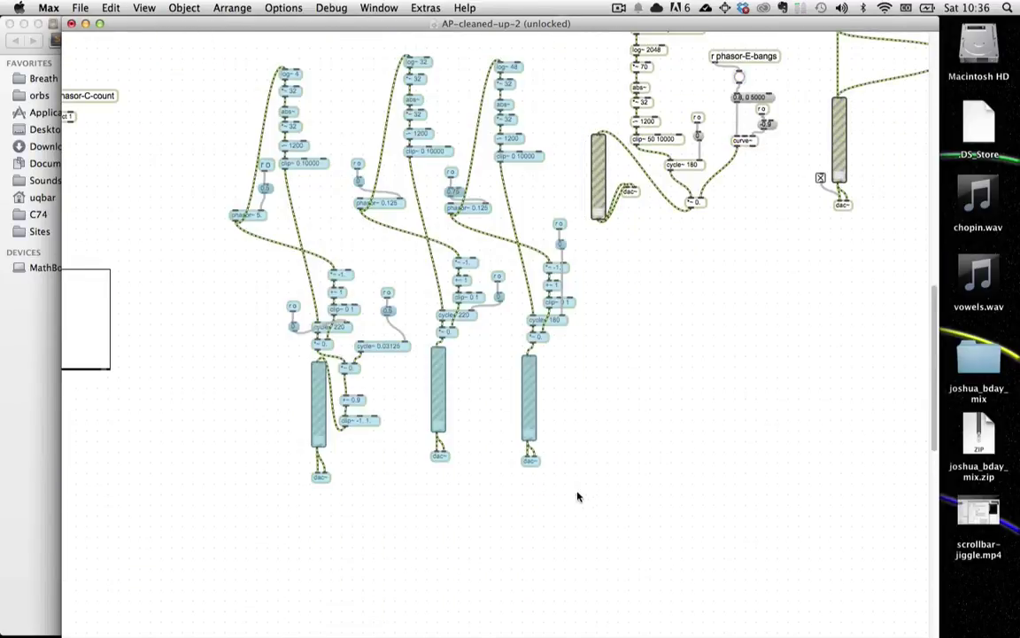
key("BackSpace")
- Delete the old phasor-E chain with its receive~ phasor-E, r phasor-E-bangs, curve~, gain slider and dac~ objects
scroll(535, 355, "up", 3)
scroll(535, 355, "right", 2)
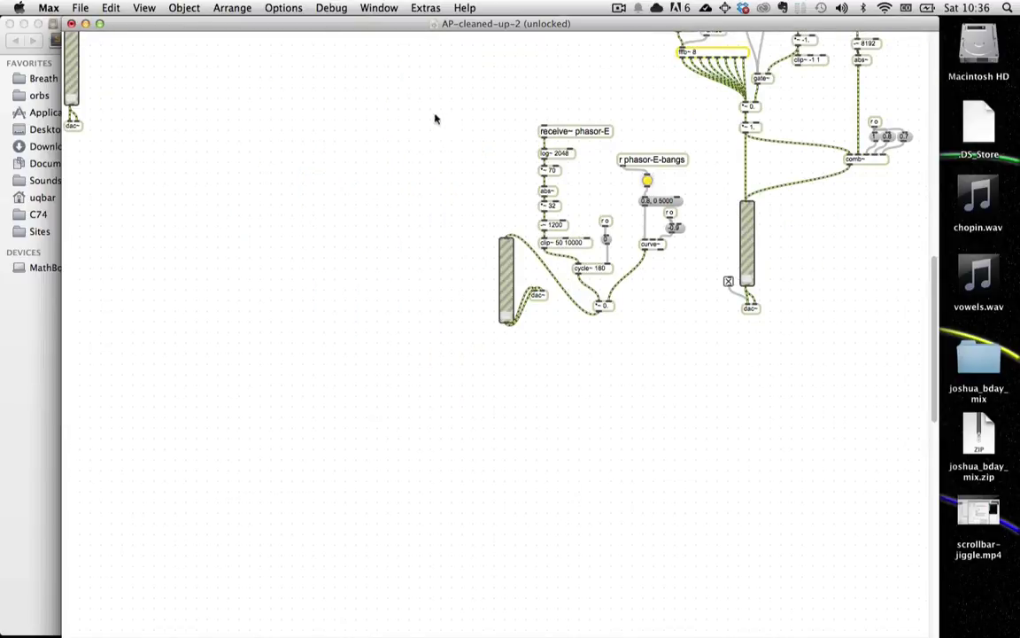
left_click_drag(435, 118, 675, 361)
key("BackSpace")
- Look over the remaining original synthesis chains, the binaural arpeggiator and the sidechain sections of the unlocked patch
scroll(679, 367, "up", 7)
scroll(679, 367, "right", 8)
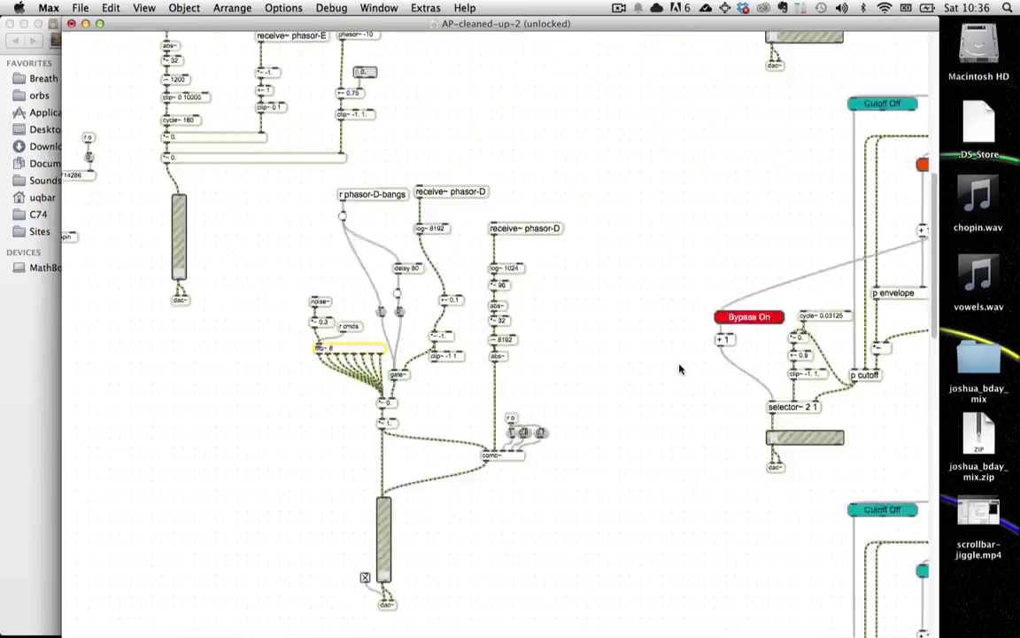
scroll(680, 370, "right", 8)
scroll(681, 369, "up", 2)
scroll(680, 370, "down", 5)
scroll(681, 370, "left", 12)
scroll(681, 369, "up", 6)
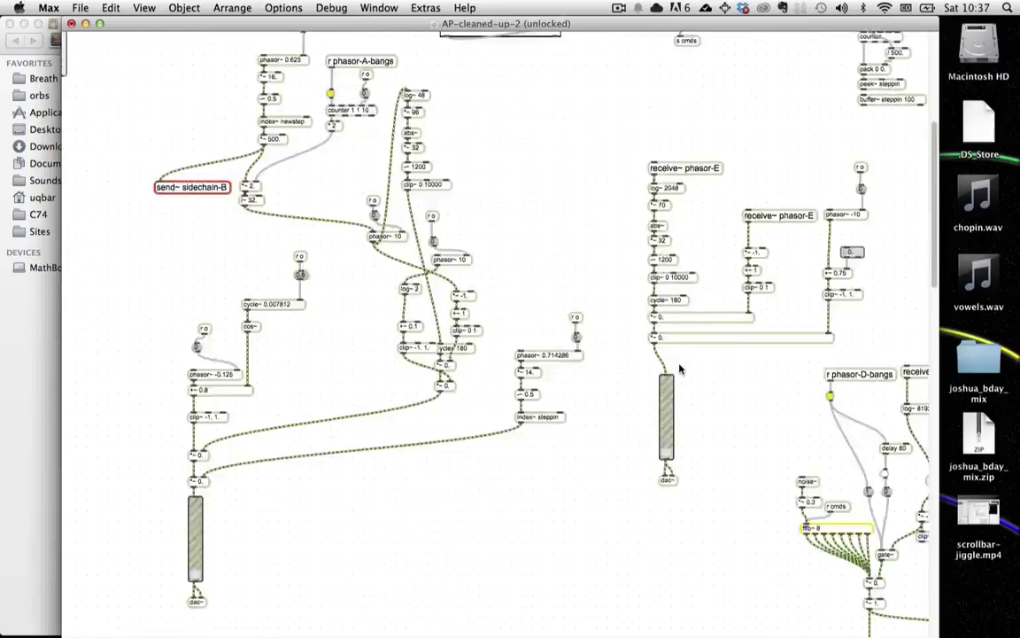
scroll(681, 369, "left", 10)
scroll(680, 369, "up", 3)
scroll(680, 369, "down", 15)
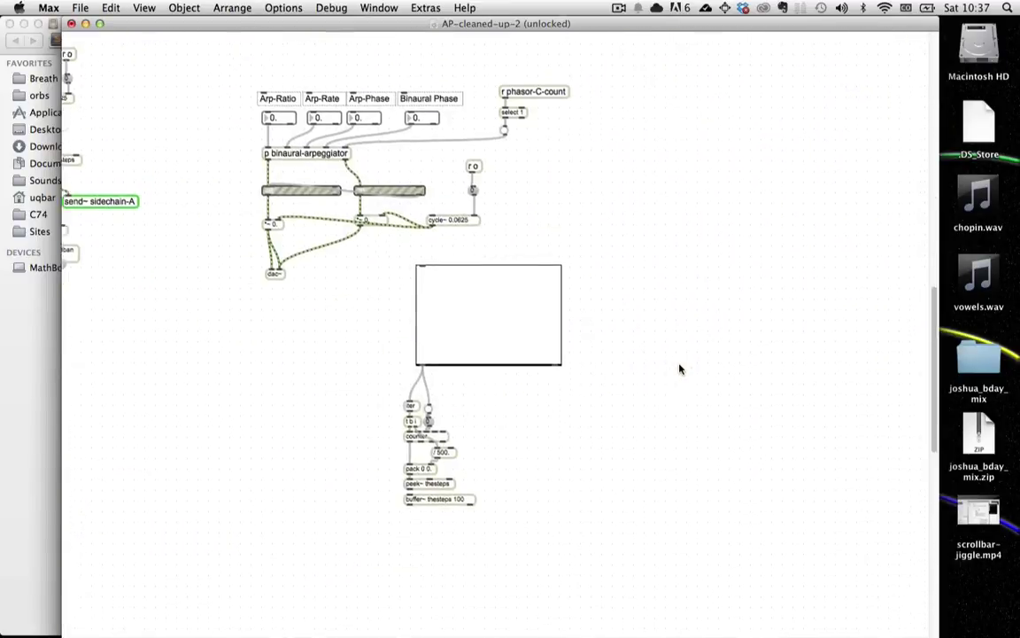
scroll(680, 370, "right", 6)
scroll(680, 370, "up", 6)
scroll(680, 369, "left", 8)
scroll(680, 369, "up", 5)
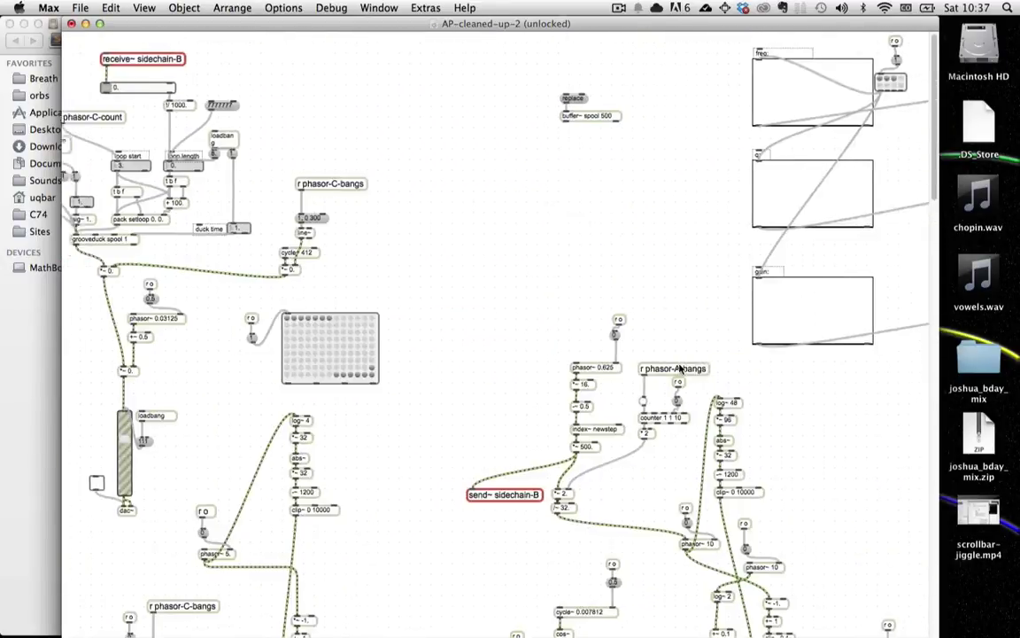
scroll(680, 368, "left", 8)
scroll(680, 368, "up", 2)
scroll(680, 368, "down", 12)
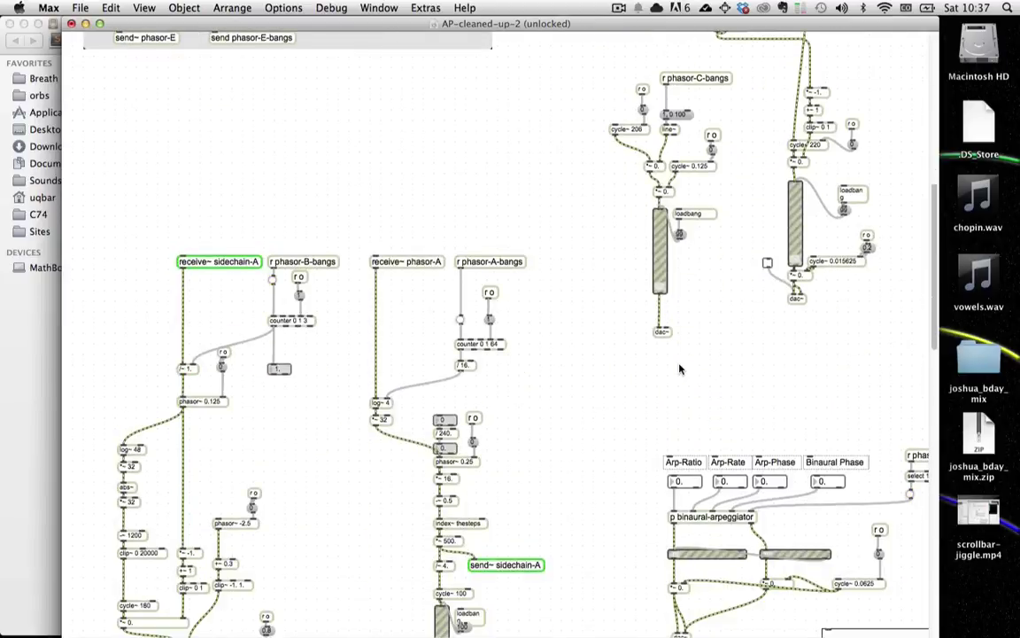
- Check the rebuilt envelope and oscillator voices and their preset settings against the rest of the patch
scroll(681, 369, "down", 10)
scroll(680, 369, "right", 10)
scroll(680, 369, "down", 10)
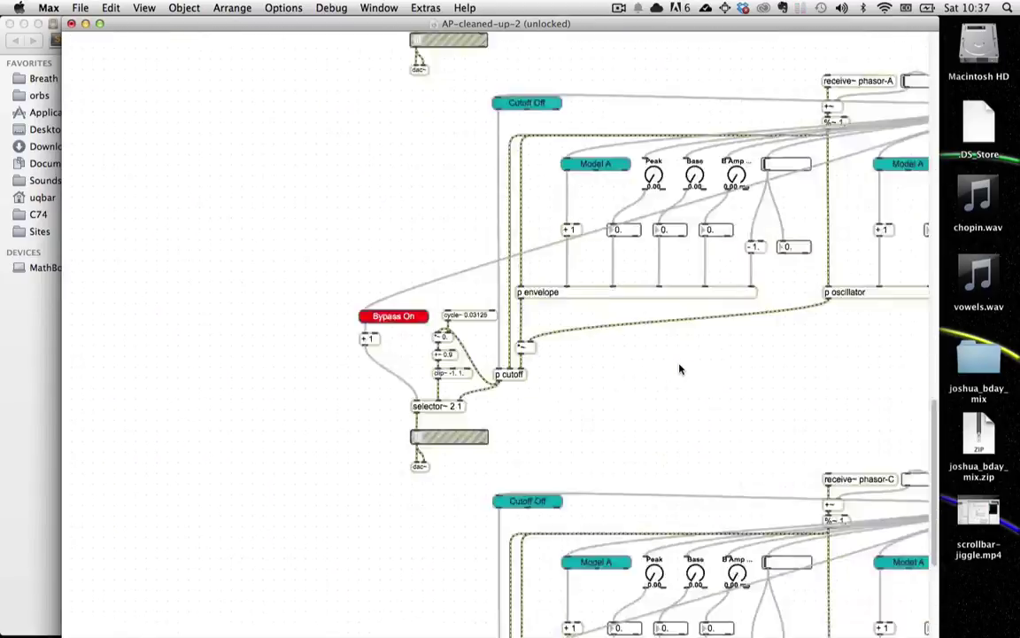
scroll(680, 369, "up", 3)
scroll(678, 355, "right", 10)
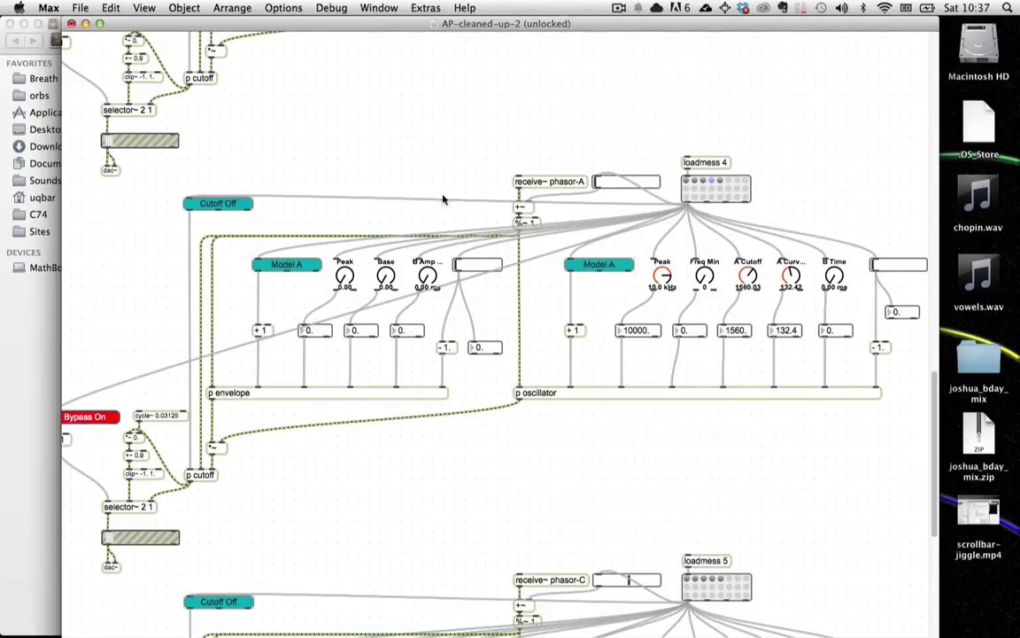
scroll(407, 412, "up", 20)
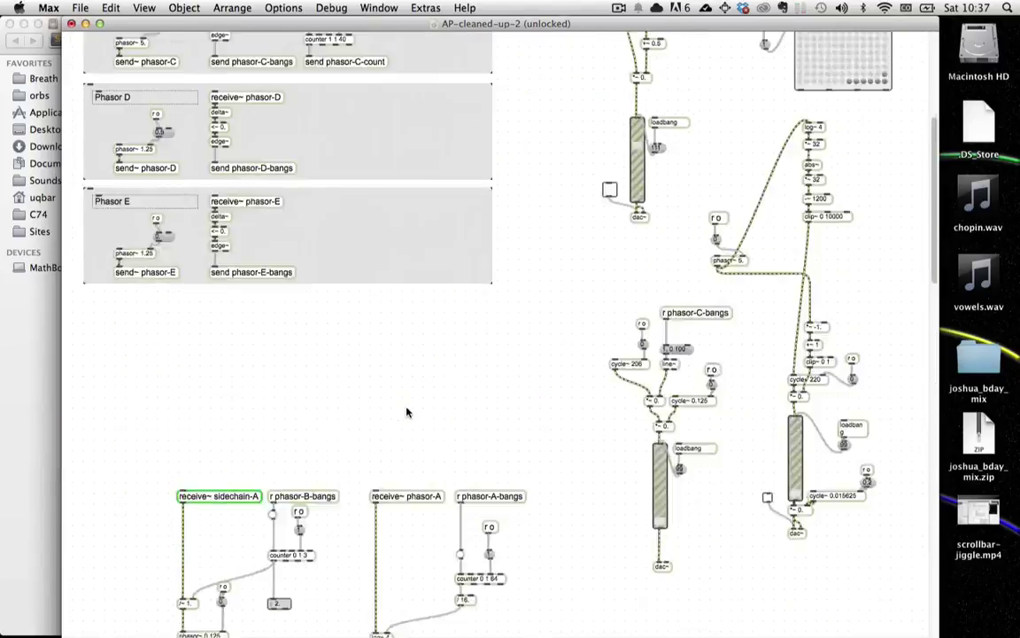
scroll(498, 193, "right", 15)
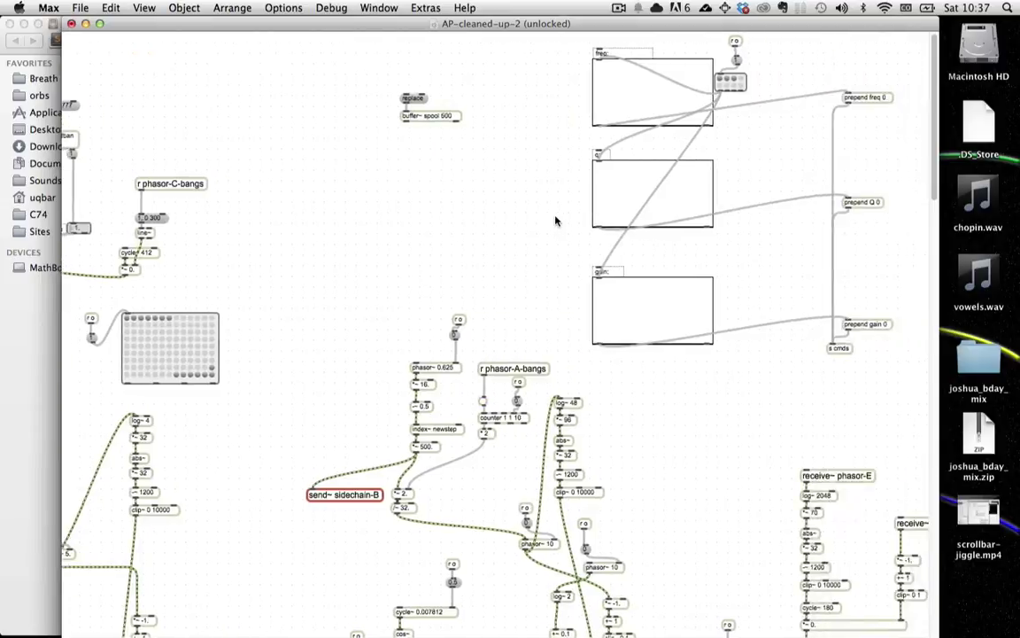
scroll(556, 220, "left", 15)
scroll(557, 220, "down", 20)
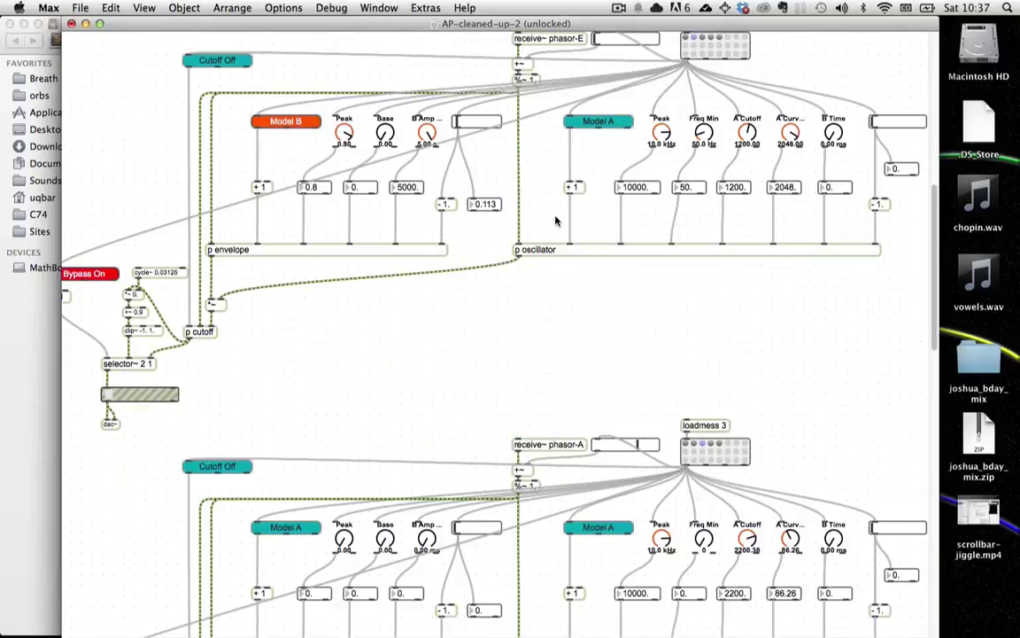
scroll(556, 220, "down", 20)
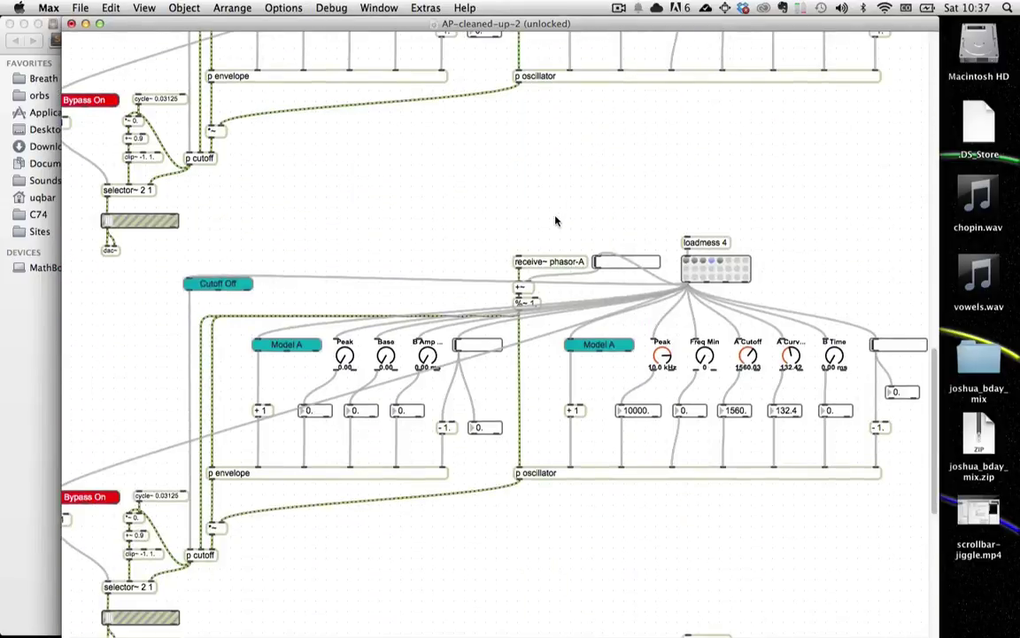
scroll(557, 221, "down", 4)
scroll(531, 221, "up", 8)
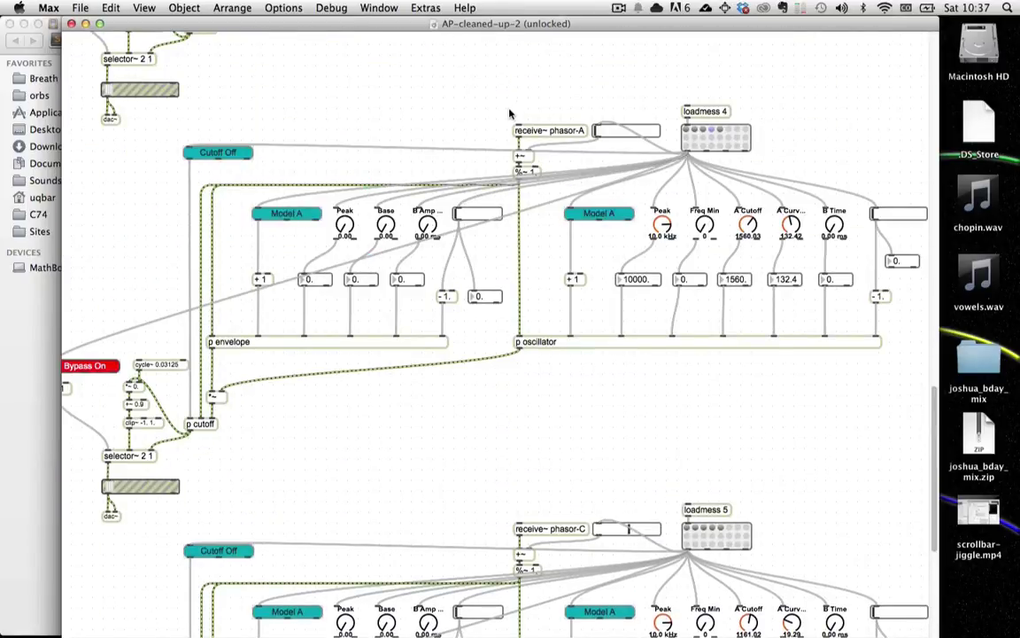
- Close both AP-cleaned-up patches, discarding the changes to AP-cleaned-up-1.maxpat
key("super+w")
key("super+w")
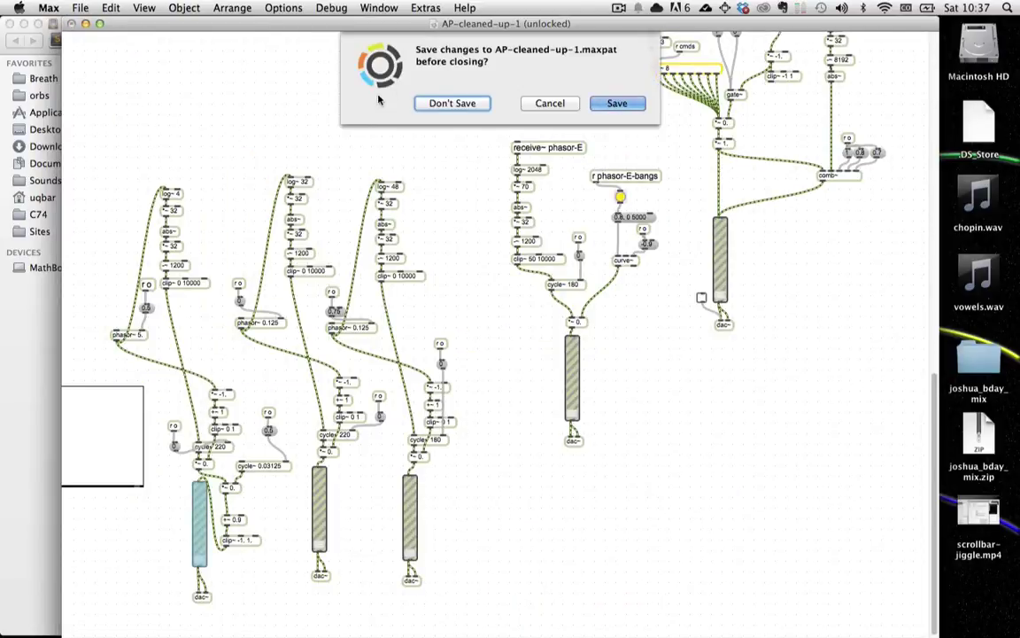
left_click(444, 103)
- Reopen AP-cleaned-up-2.maxpat from the recently used patchers
left_click(80, 8)
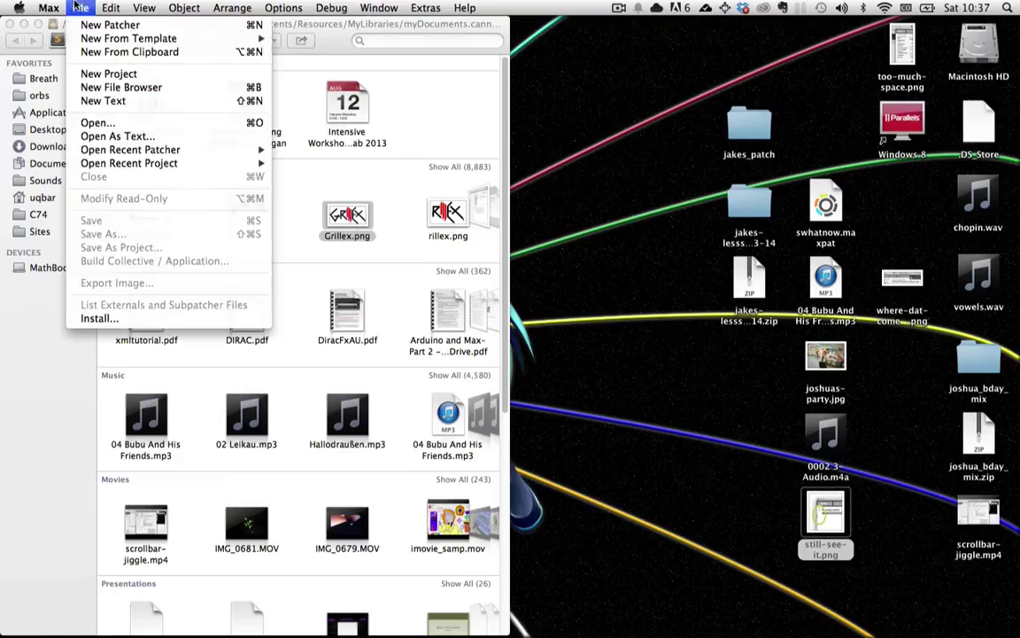
mouse_move(133, 149)
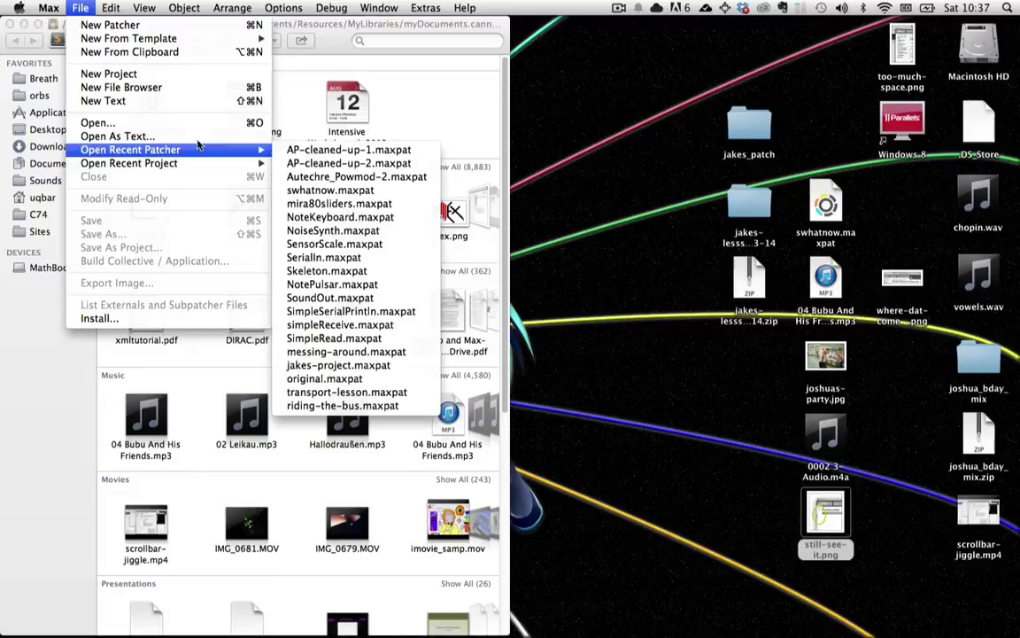
left_click(327, 163)
key("super+equal")
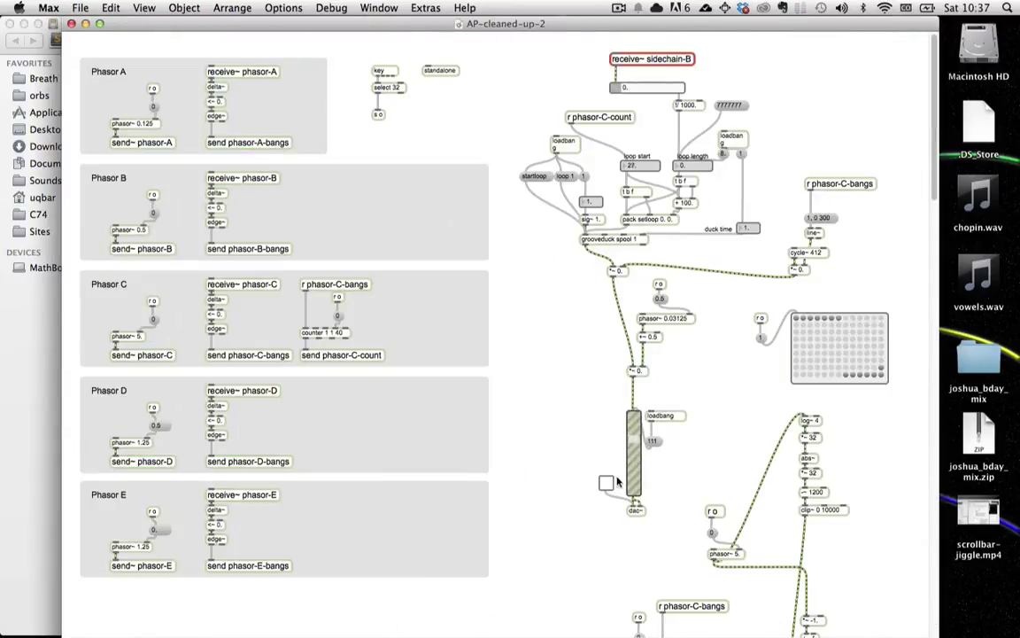
- Raise the output gain of the phasor-D and phasor-E voices to just past the middle of their sliders
scroll(632, 490, "down", 5)
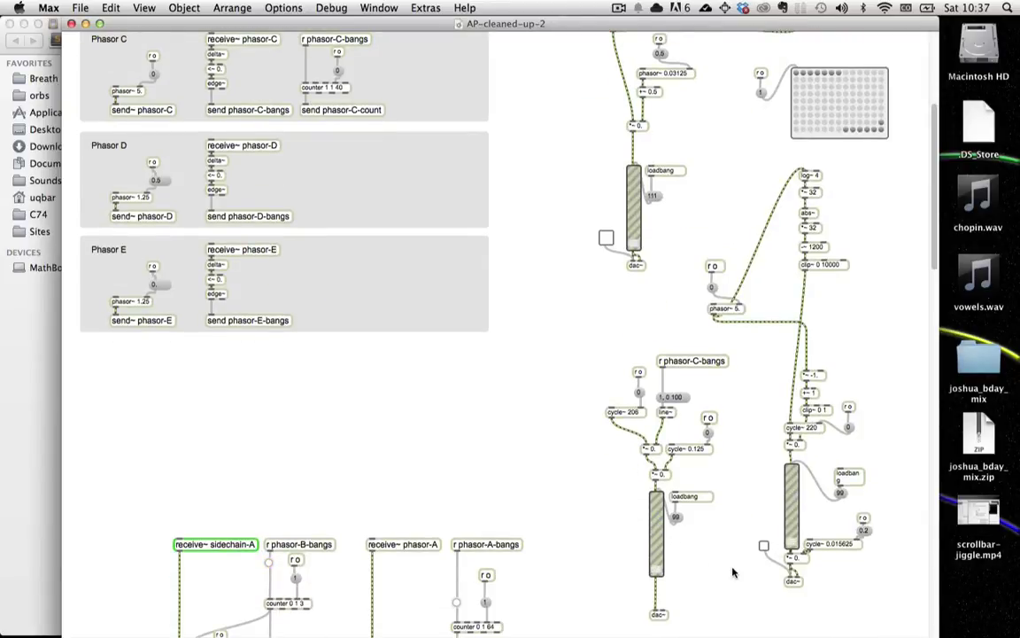
scroll(753, 532, "down", 10)
scroll(733, 571, "right", 10)
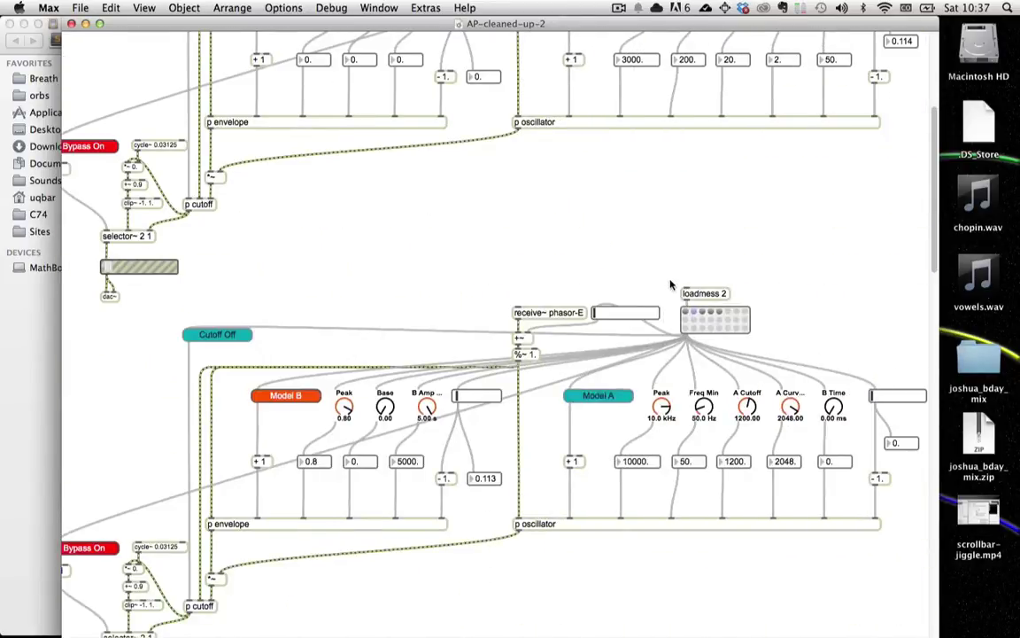
scroll(670, 284, "up", 5)
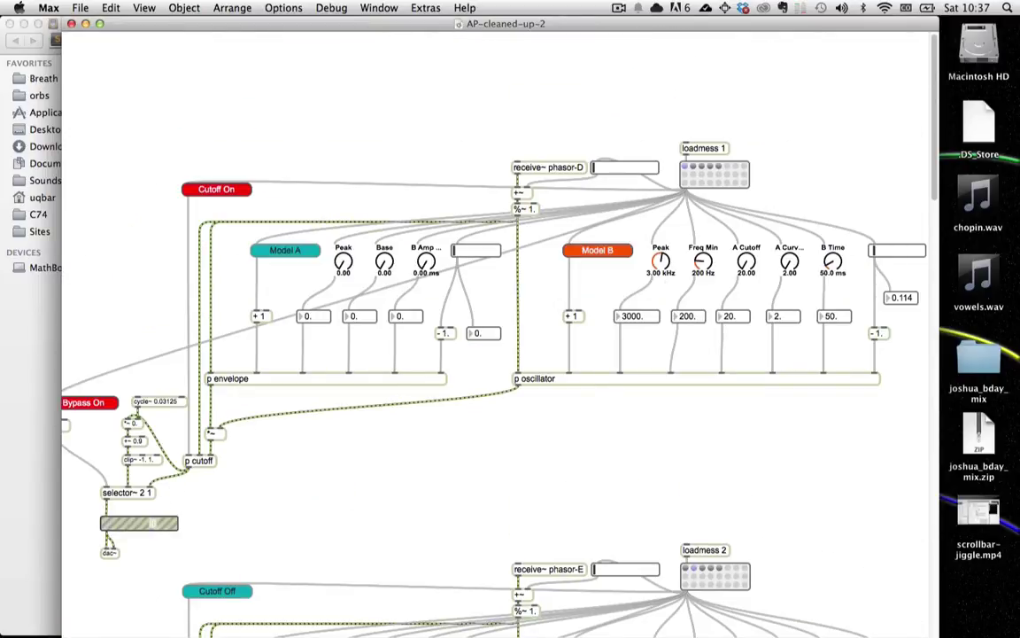
scroll(285, 519, "down", 8)
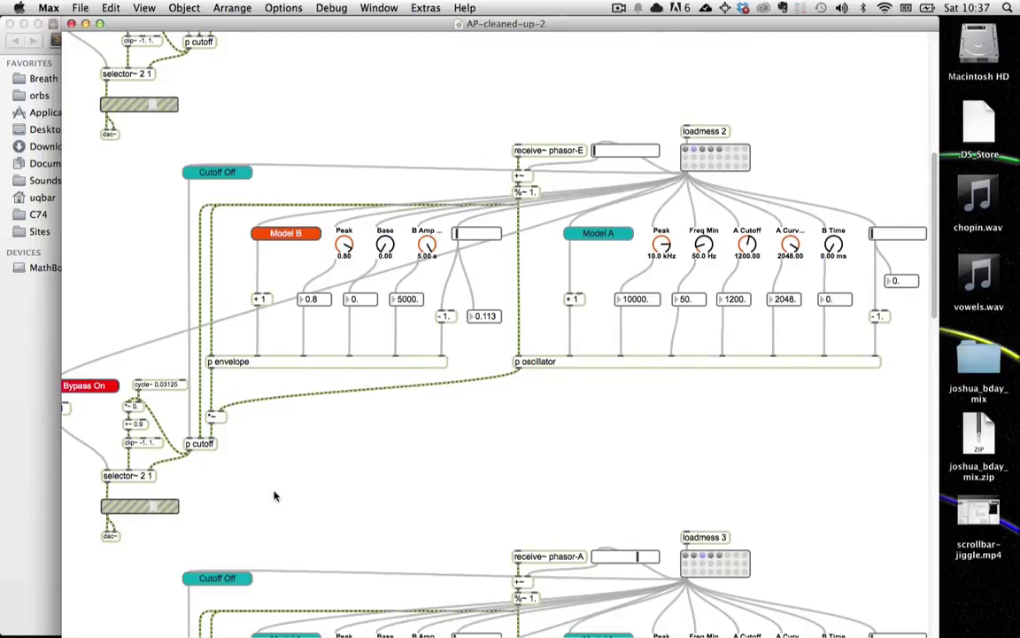
scroll(275, 496, "down", 8)
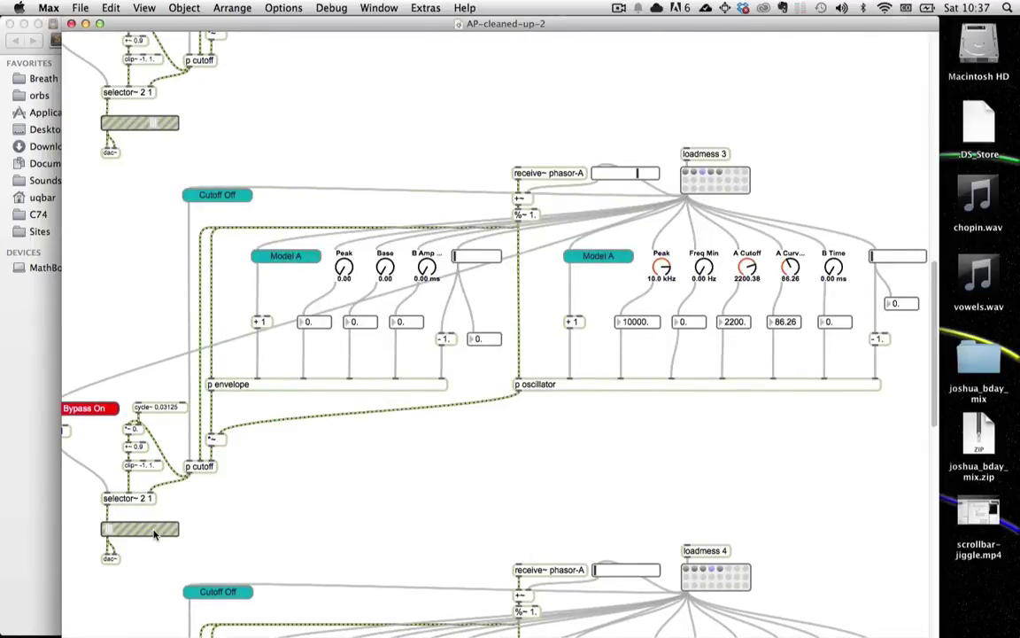
- Raise the output gain of both phasor-A voices and the phasor-C voice to just past mid-level
scroll(392, 198, "up", 14)
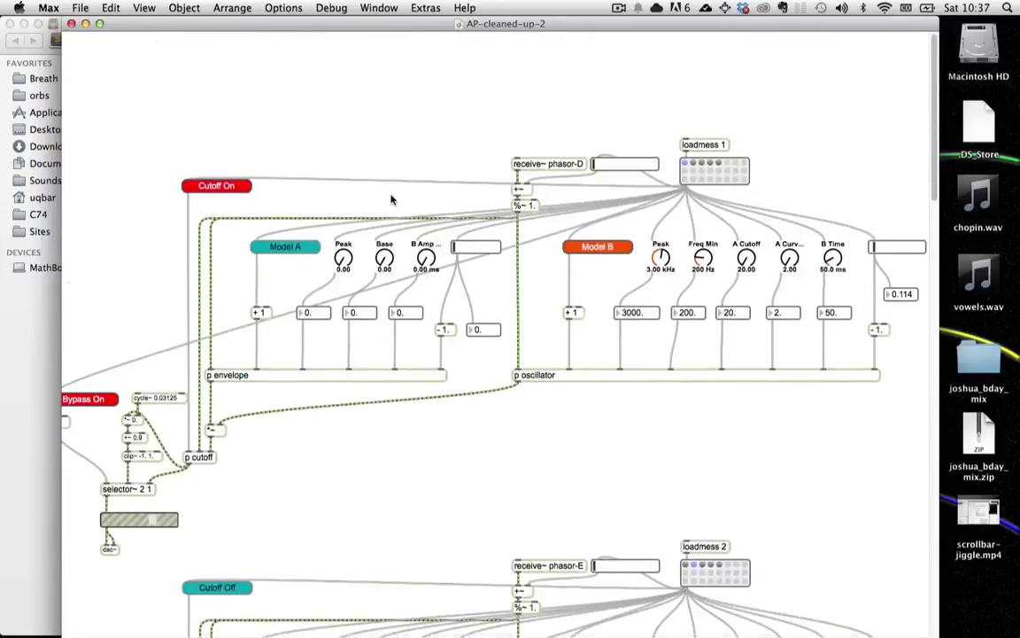
scroll(392, 198, "down", 9)
scroll(389, 301, "down", 5)
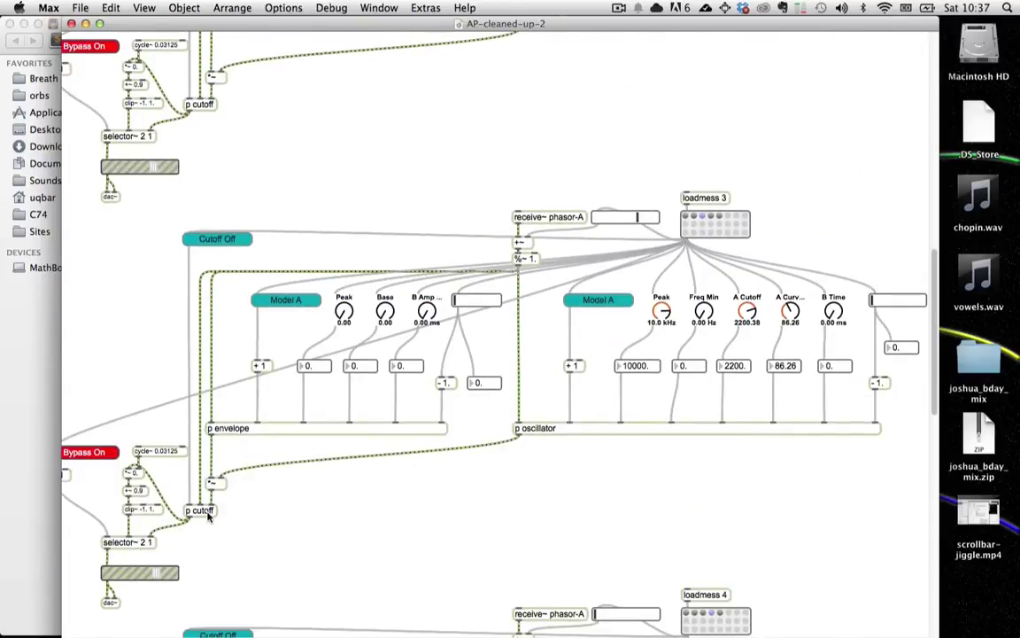
scroll(211, 550, "down", 13)
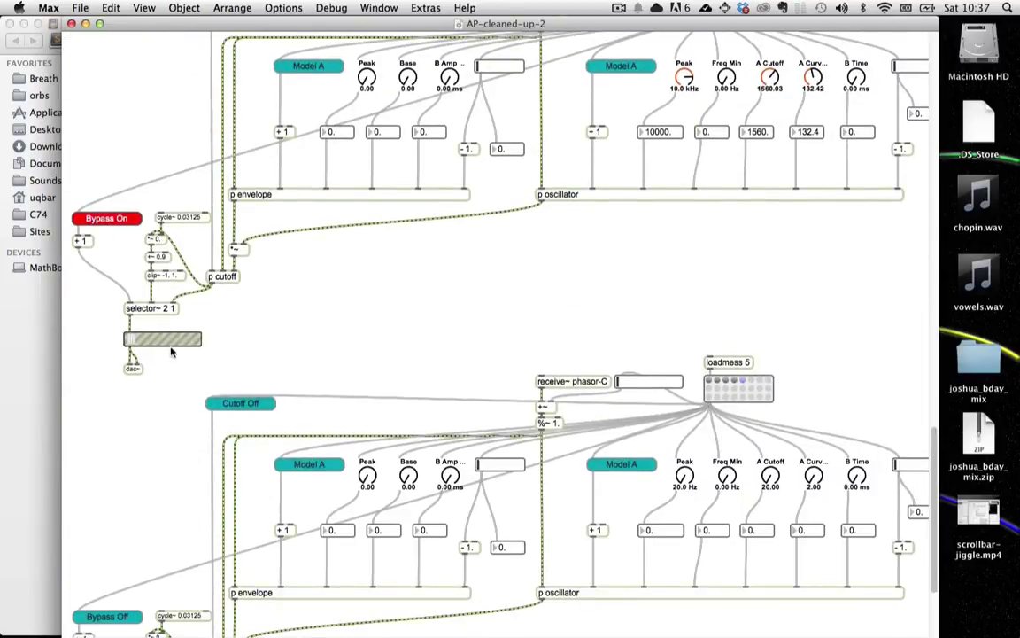
left_click(175, 344)
scroll(181, 437, "down", 3)
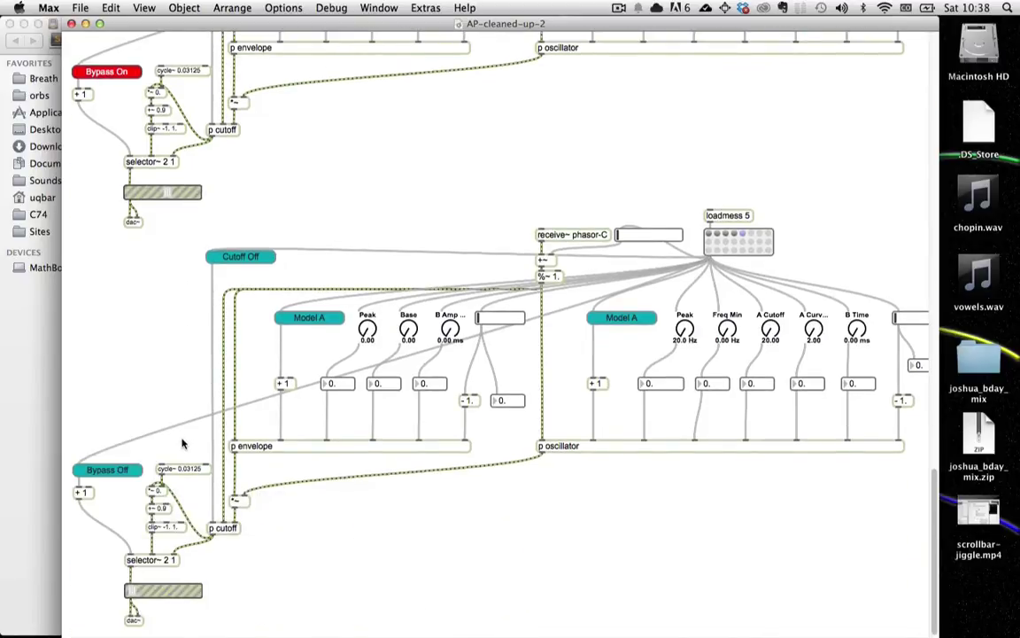
left_click(173, 595)
- Lower the output gain of the phasor-E voice and the first phasor-A voice to about the middle
scroll(329, 210, "up", 15)
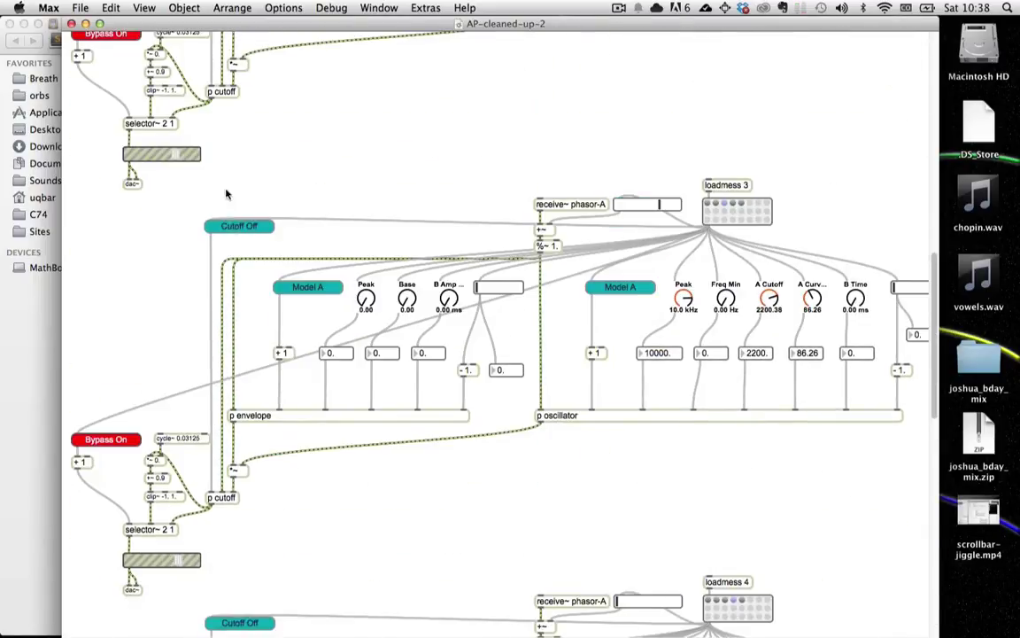
left_click(162, 157)
scroll(490, 182, "up", 10)
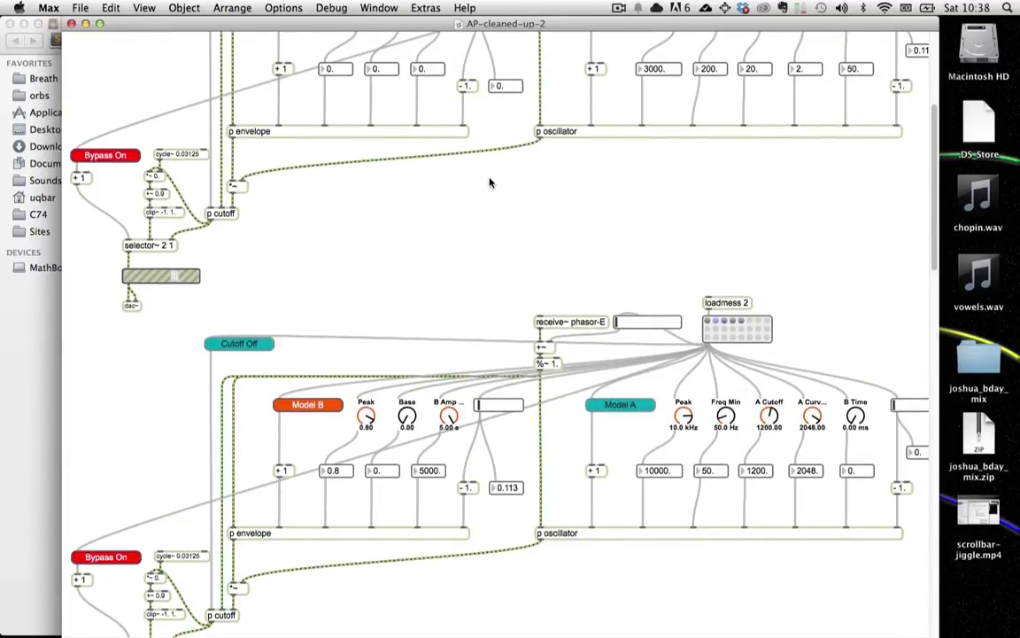
scroll(255, 292, "up", 5)
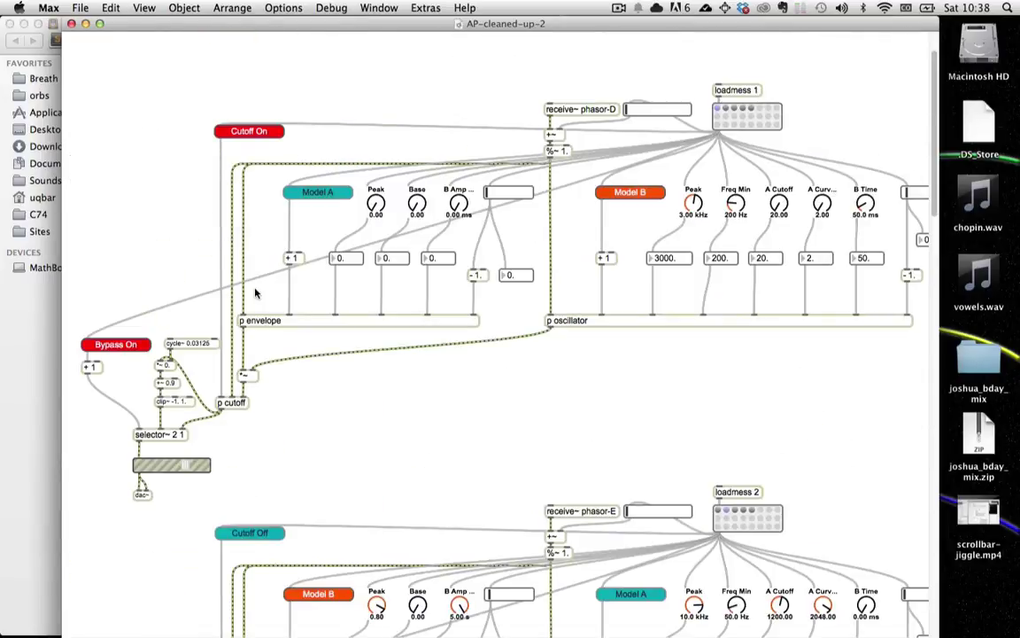
scroll(255, 293, "down", 20)
scroll(255, 293, "left", 3)
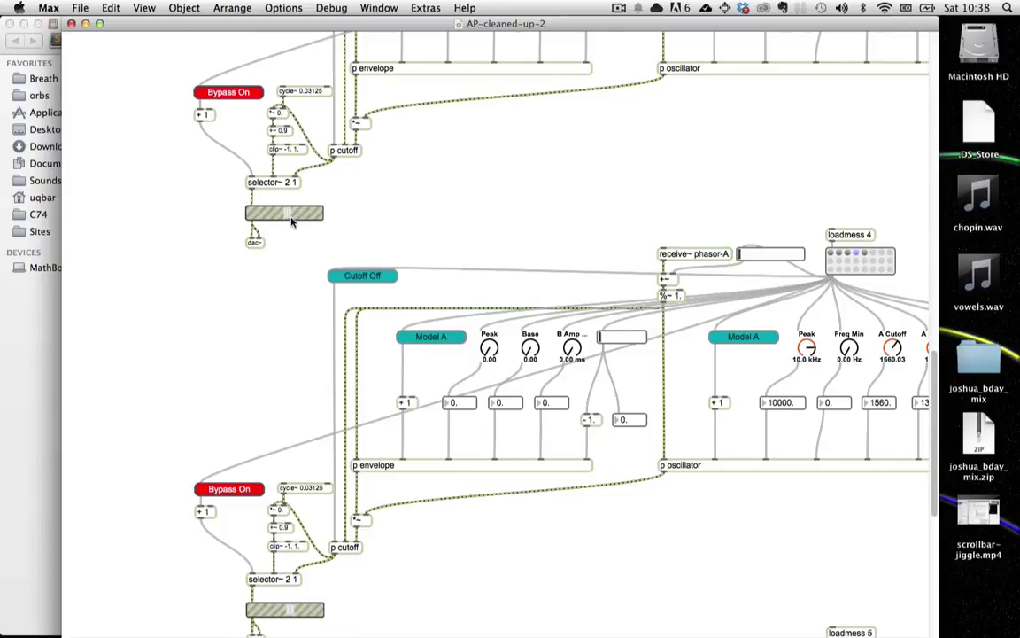
- Set the phase offset slider beside receive~ phasor-C to about halfway in the loadmess 5 voice
scroll(416, 224, "down", 10)
scroll(458, 245, "down", 2)
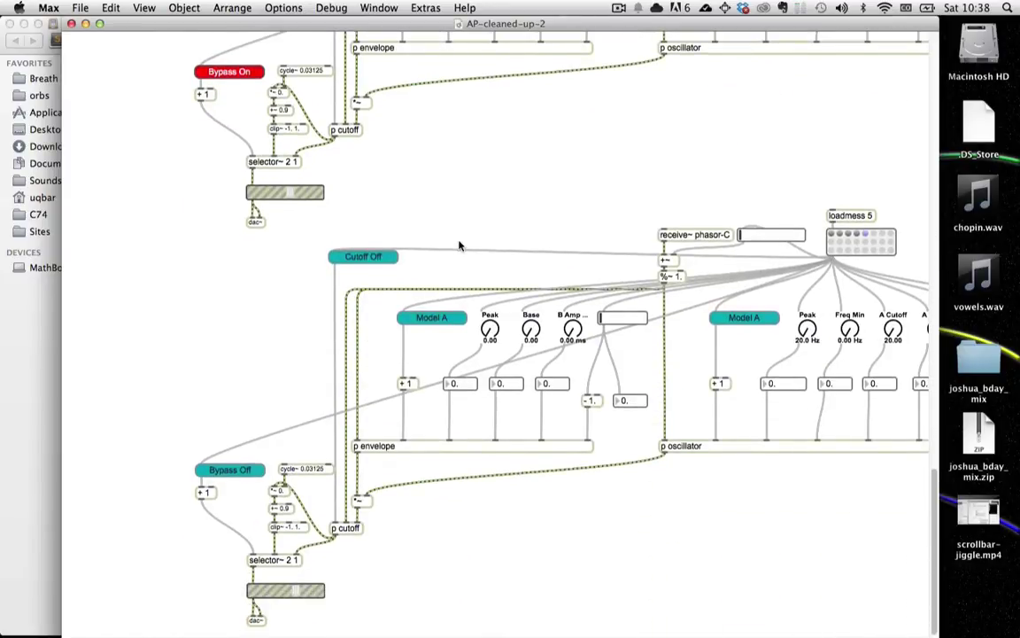
scroll(459, 246, "right", 4)
scroll(458, 245, "up", 9)
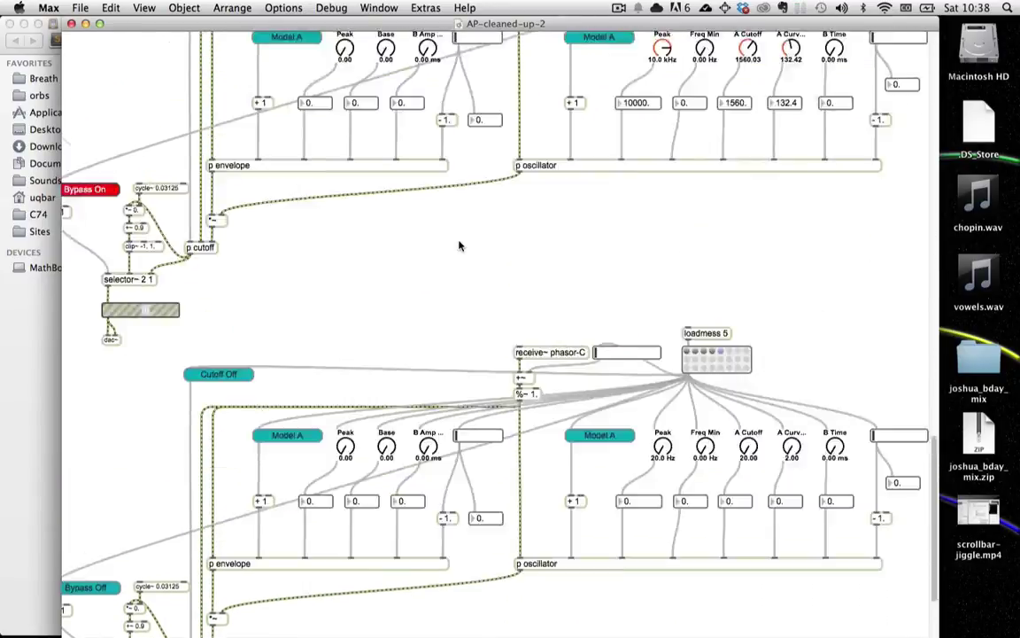
scroll(459, 245, "down", 9)
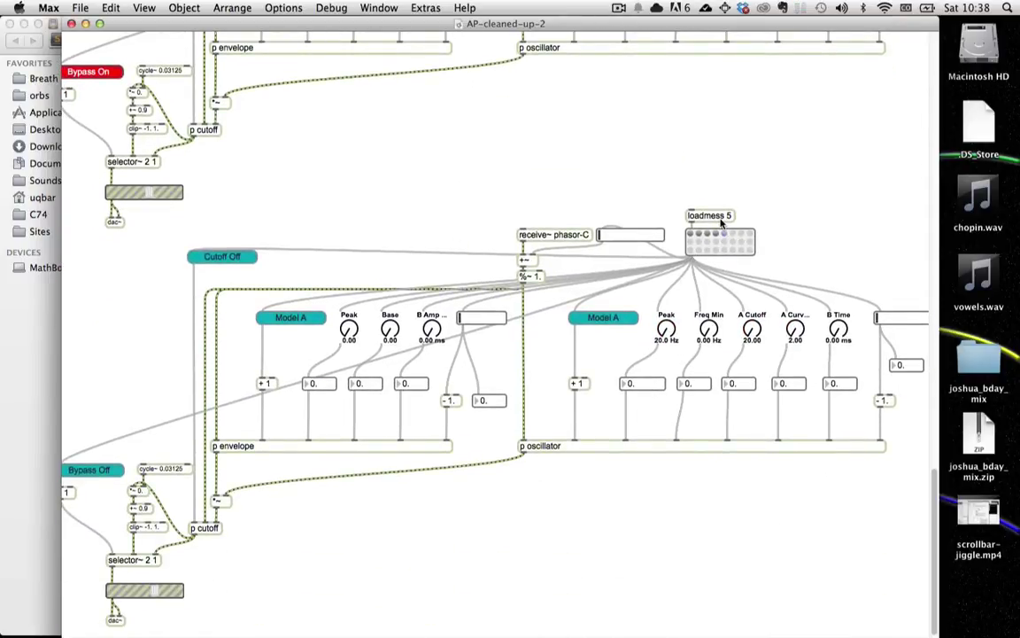
scroll(714, 200, "up", 10)
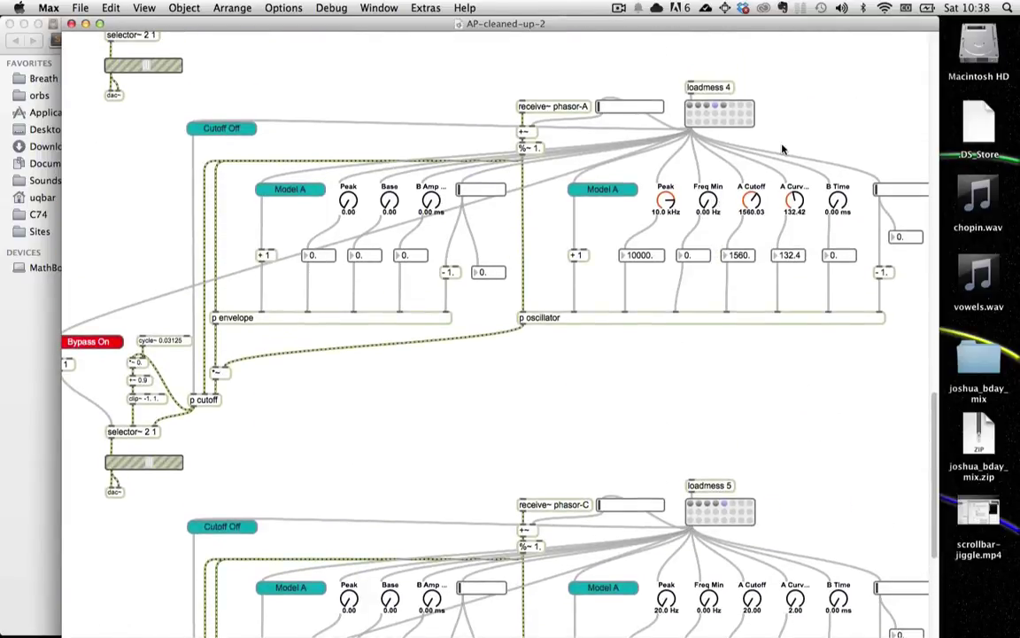
scroll(783, 150, "down", 4)
key("super+e")
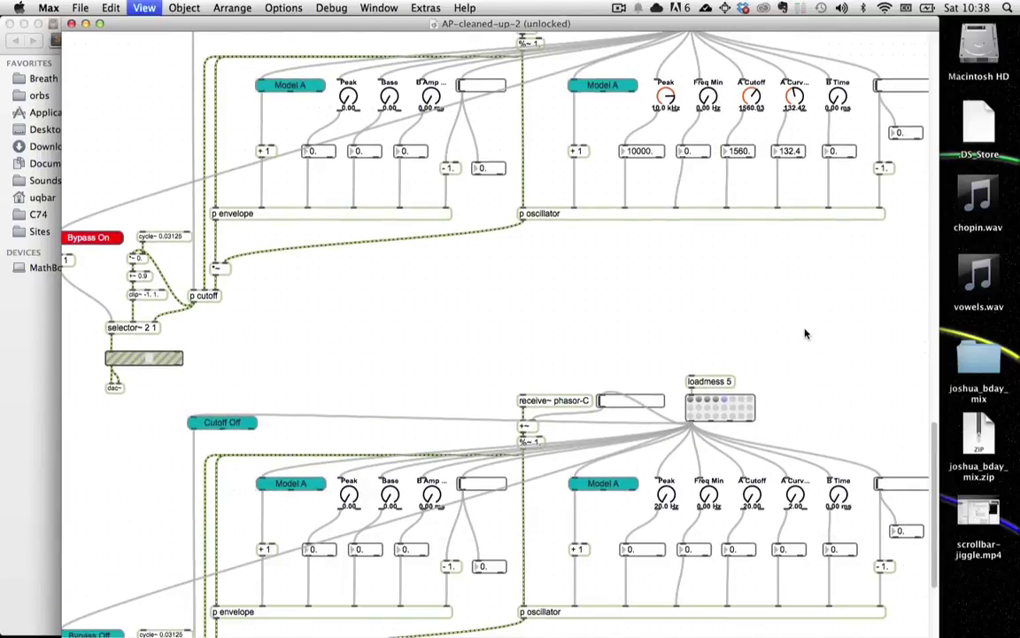
key("super+e")
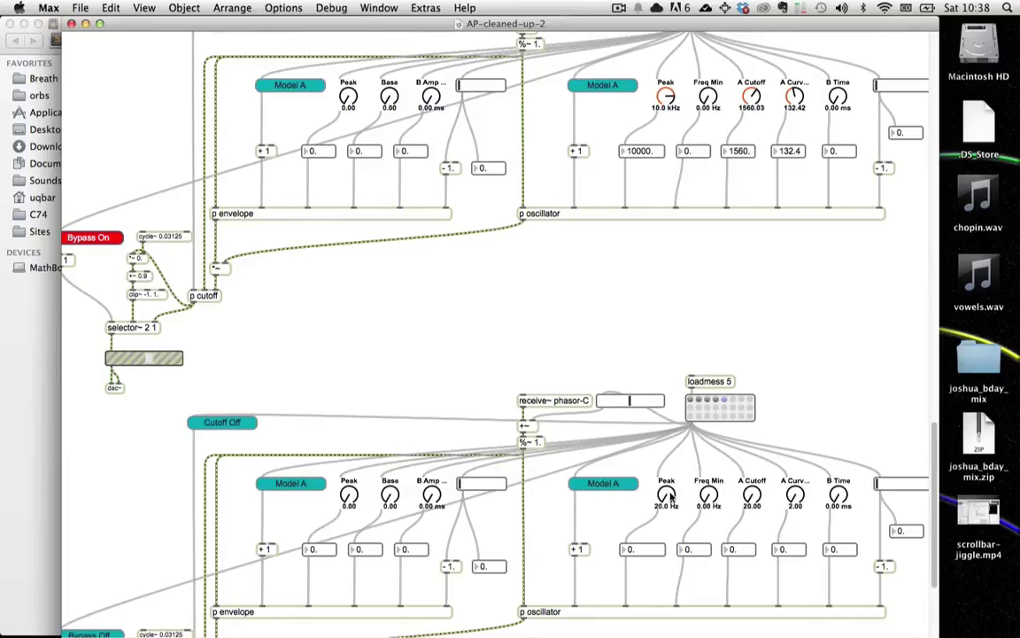
- Set the phasor-C voice's oscillator to Peak 10.0 kHz, A Cutoff 1679.22 and A Curve 31.50
type("10000")
key("Return")
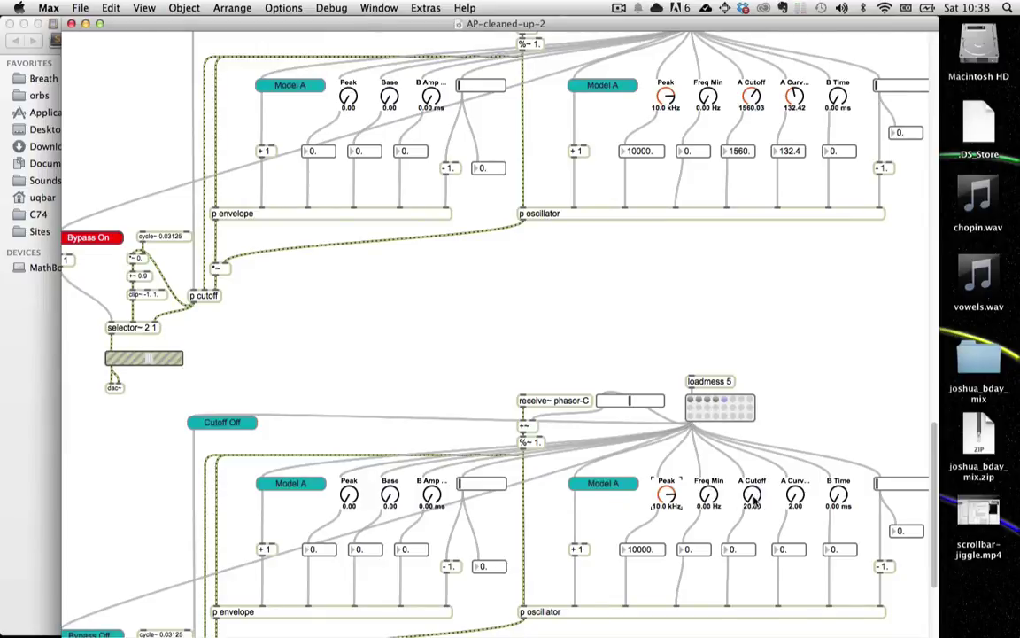
left_click_drag(752, 497, 796, 468)
left_click_drag(754, 498, 753, 478)
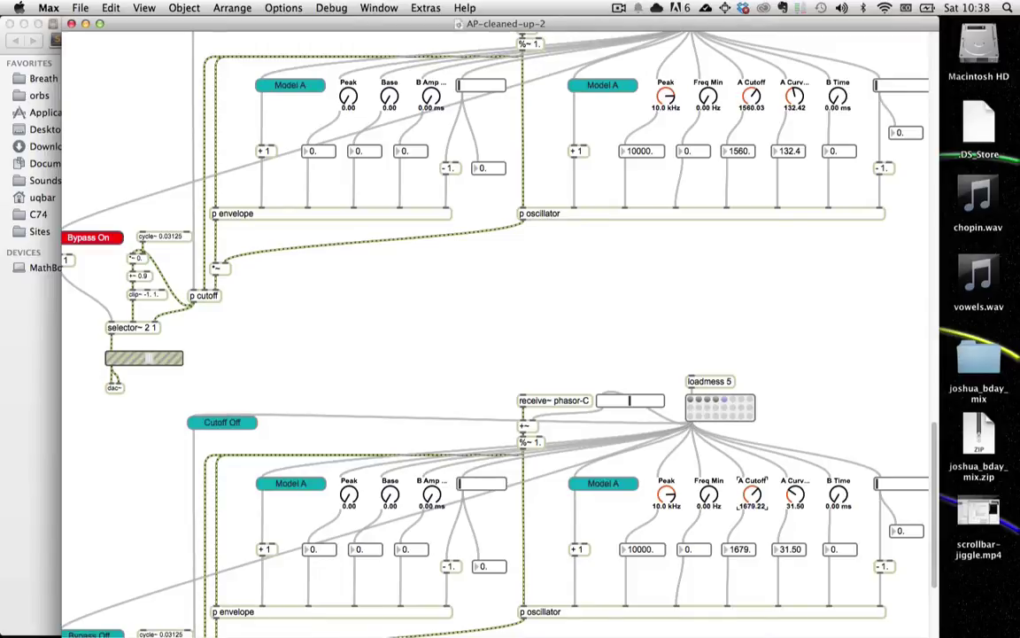
- Check the phasor-C voice's settings and bypass state against the other four rebuilt voices
scroll(718, 394, "down", 4)
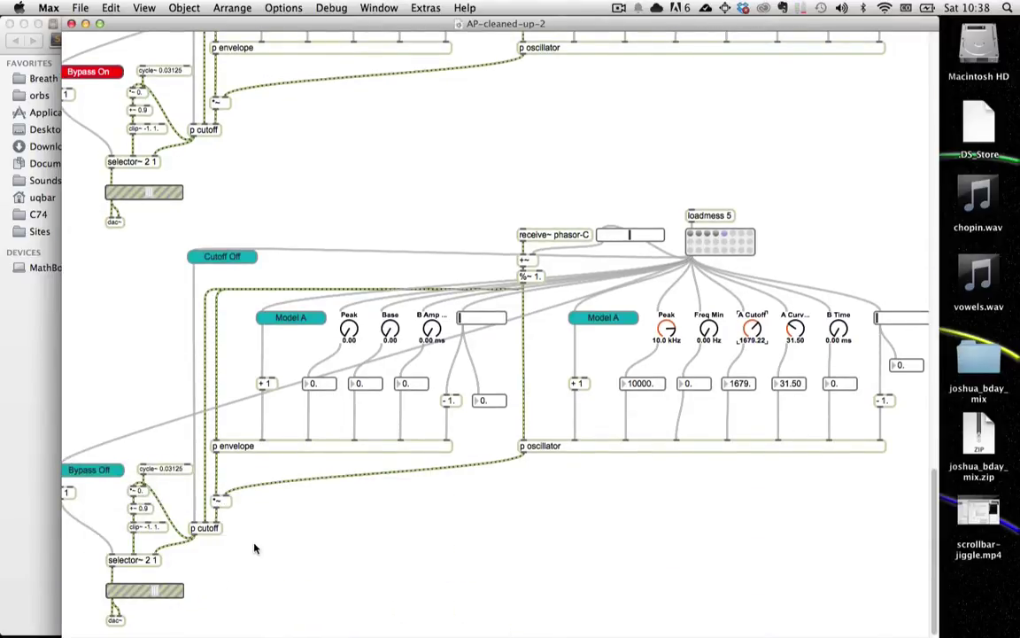
scroll(255, 548, "left", 4)
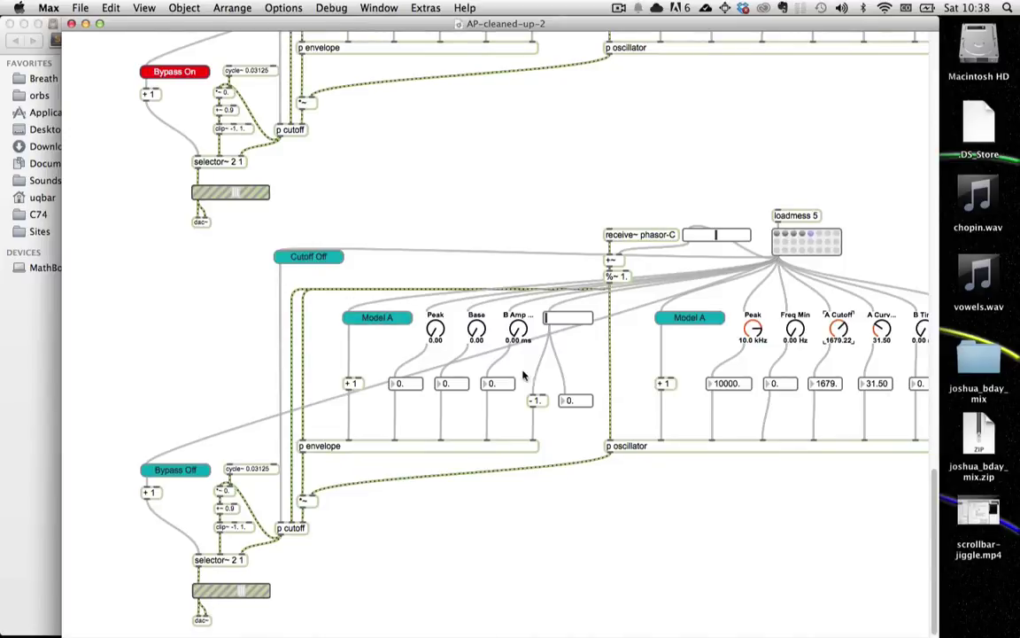
scroll(570, 458, "right", 4)
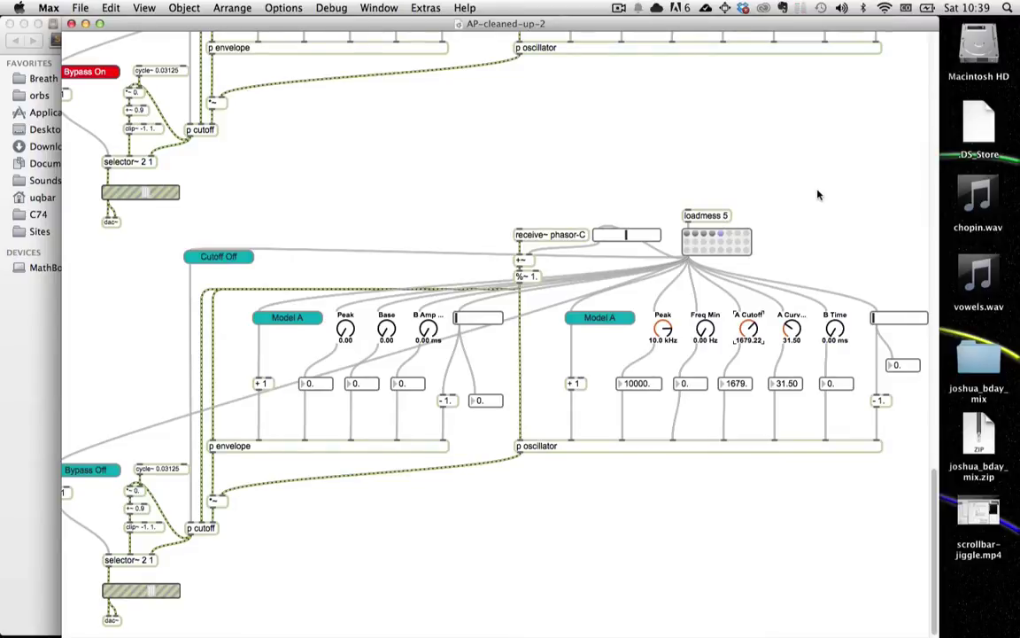
scroll(819, 195, "up", 10)
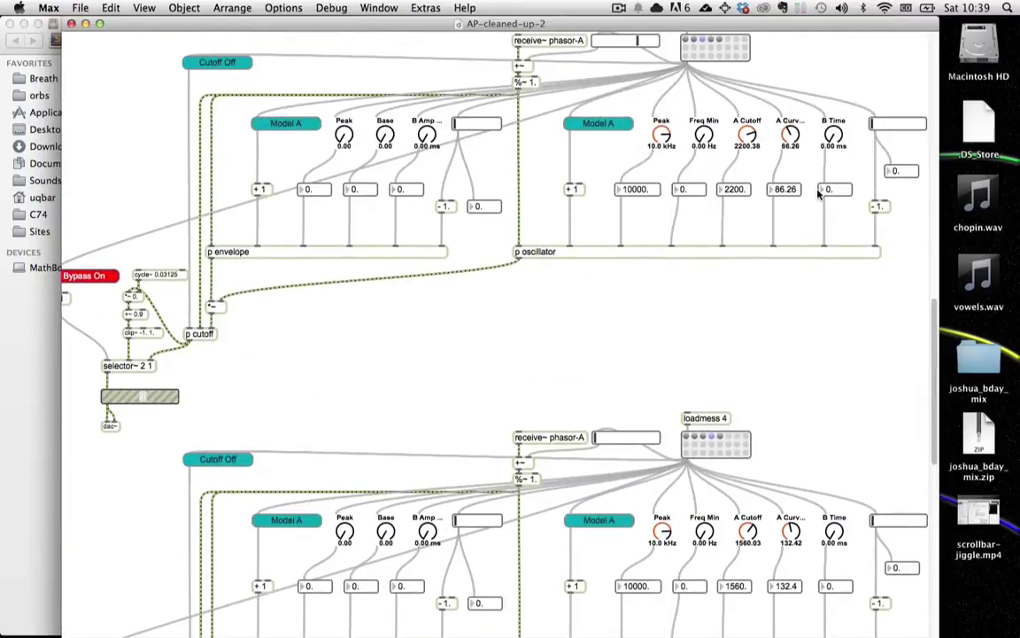
scroll(818, 195, "up", 10)
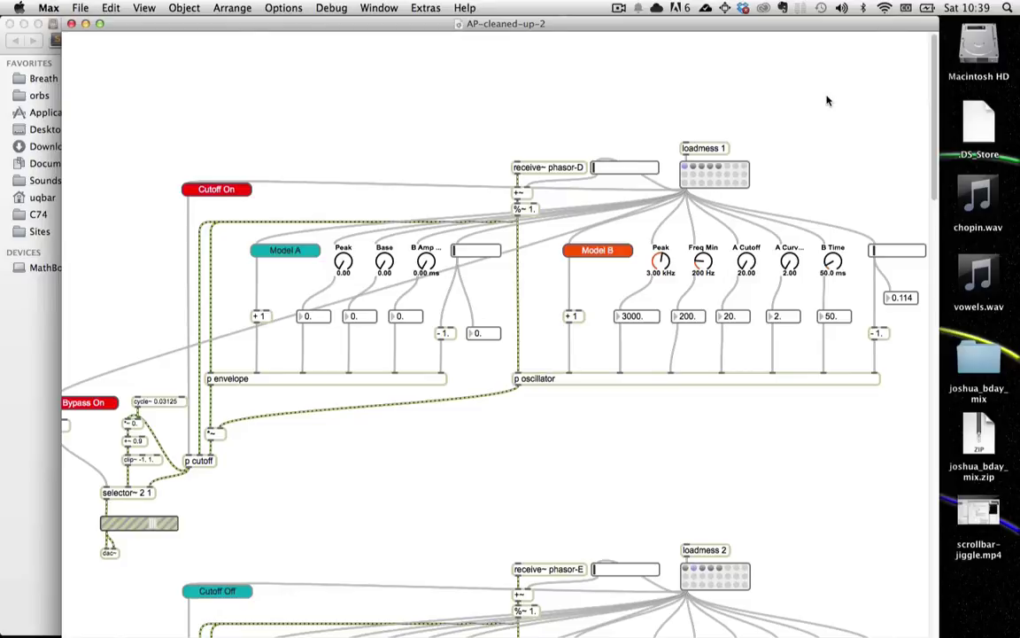
scroll(820, 387, "down", 15)
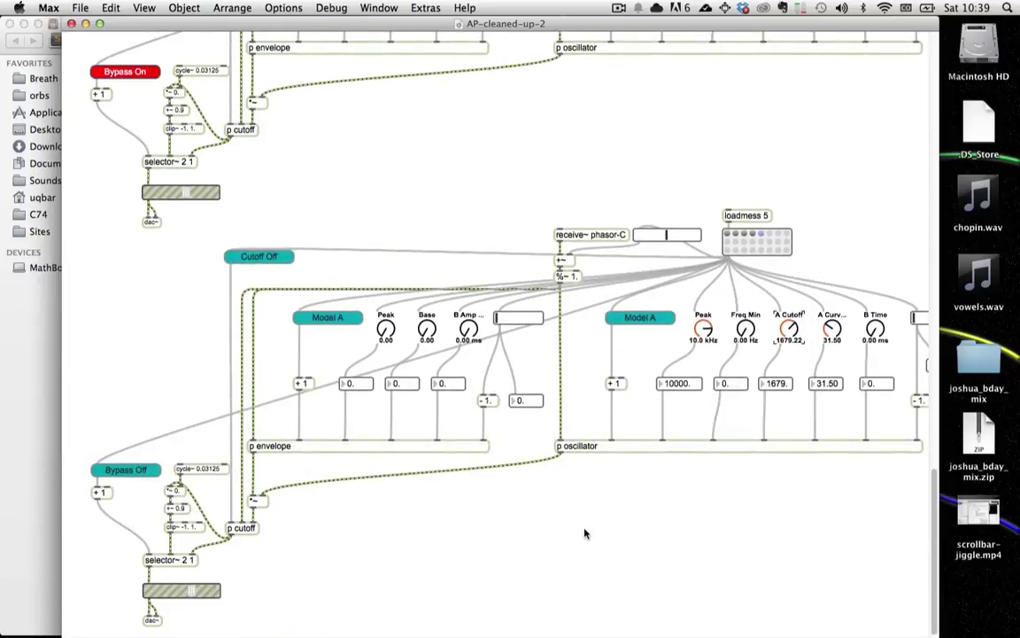
scroll(396, 237, "up", 10)
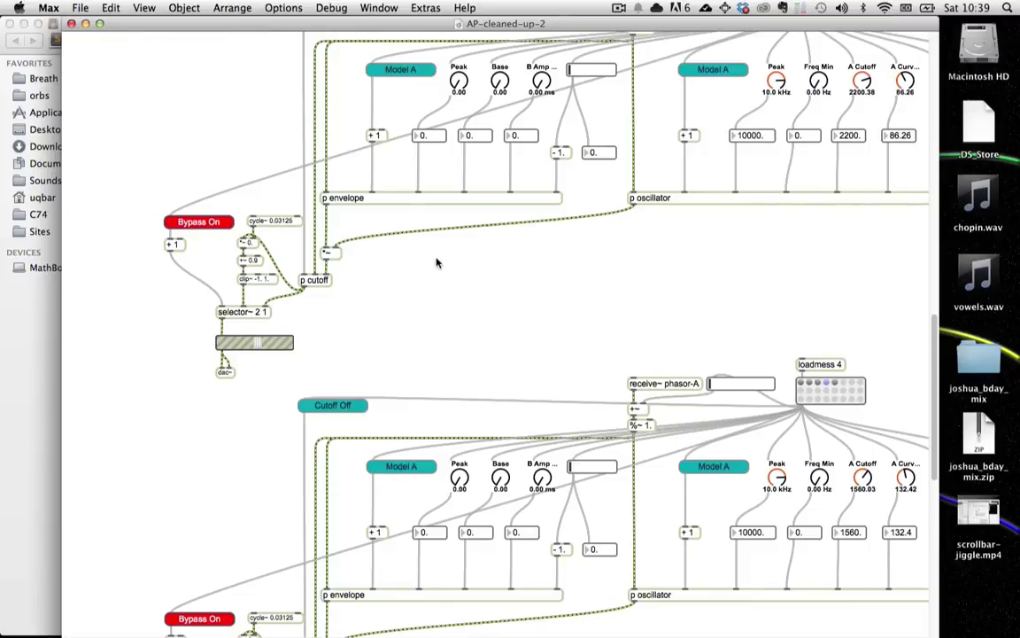
scroll(435, 262, "down", 6)
scroll(435, 262, "left", 2)
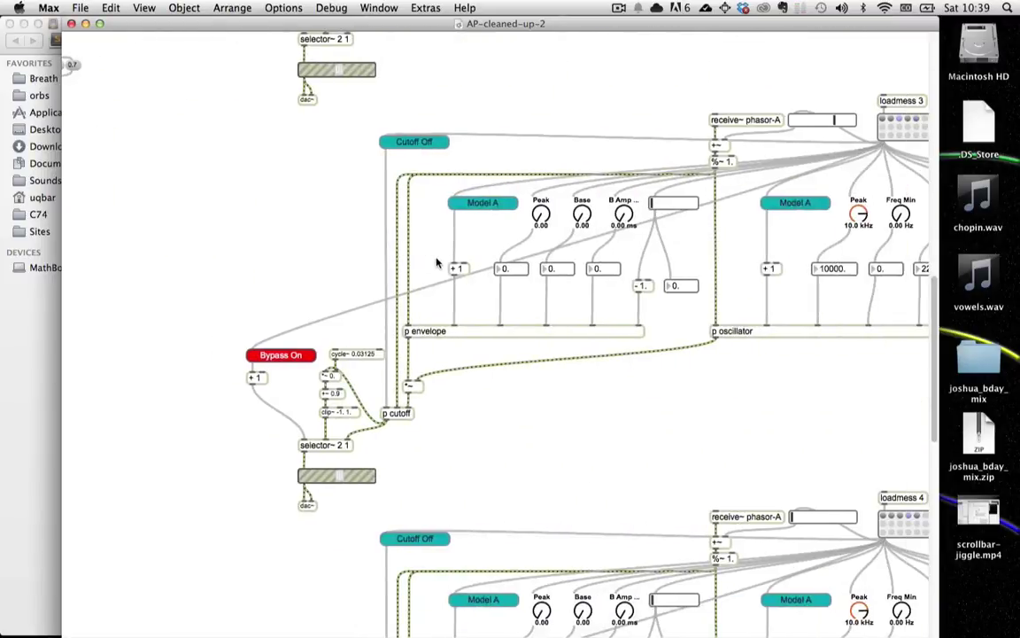
- Examine the overall patch layout, with the original synthesis chains beside the five rebuilt voices
key("super+minus")
key("super+minus")
key("super+minus")
key("super+minus")
key("super+minus")
key("super+minus")
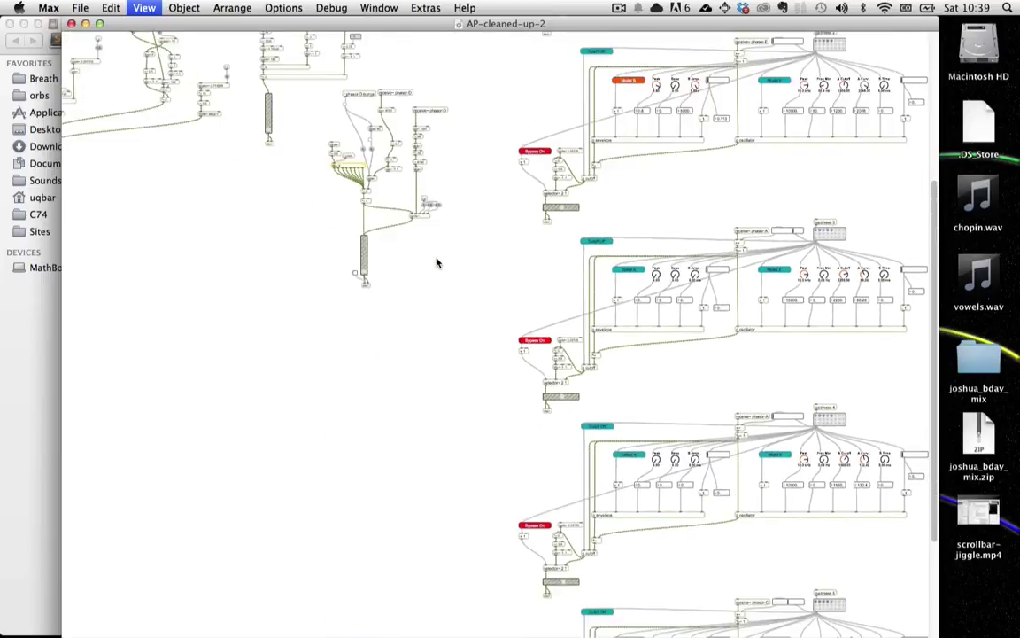
key("super+minus")
key("super+minus")
key("super+minus")
key("super+minus")
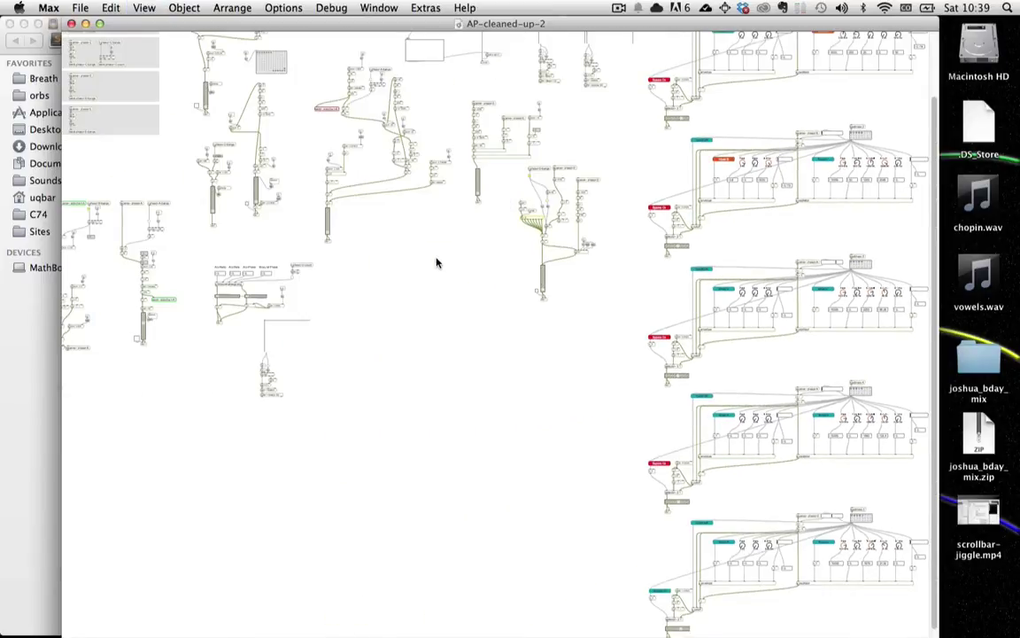
key("super+minus")
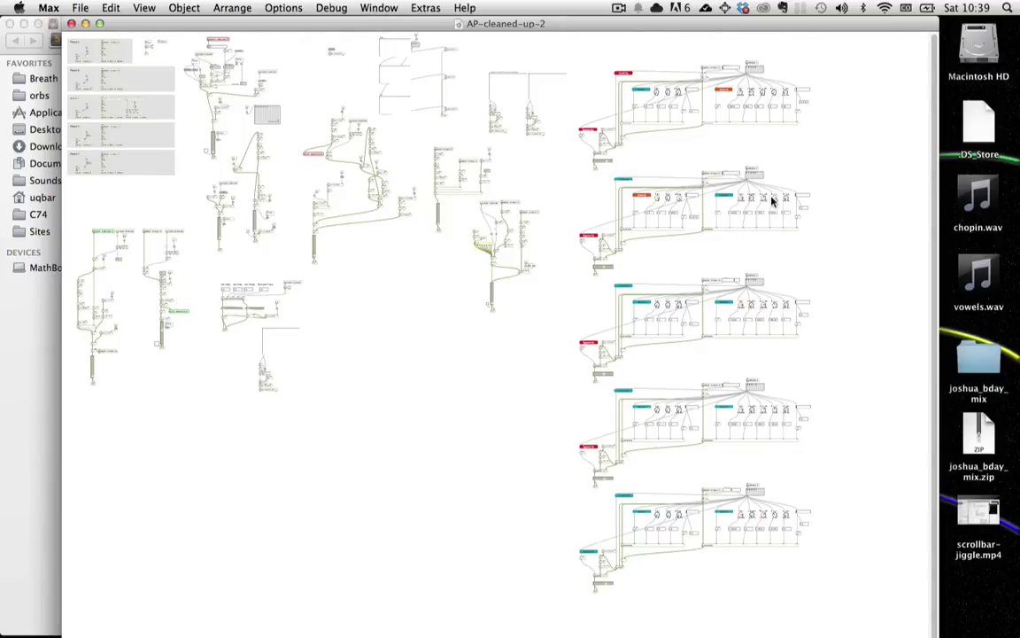
left_click(617, 8)
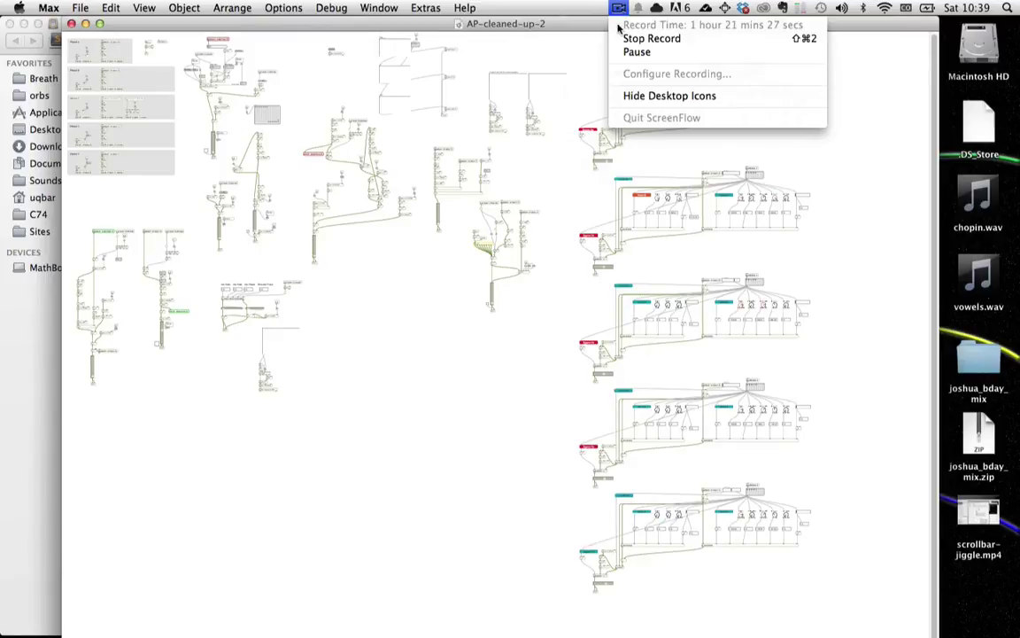